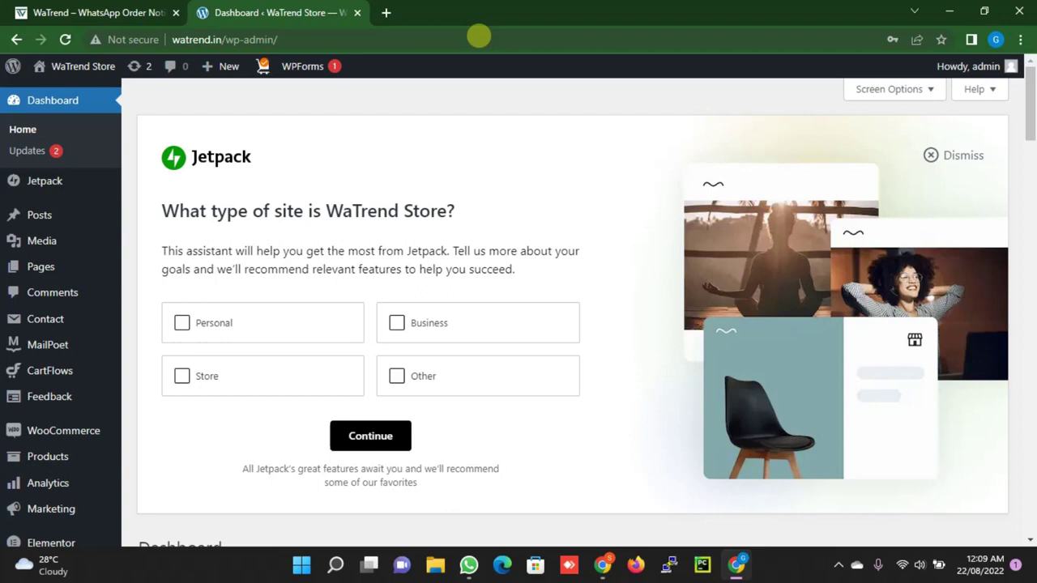
Log in to the WaTrend website and download the WooCommerce plugin package WaTrend Notif.zip
{"action": "left_click", "coordinate": [93, 10]}
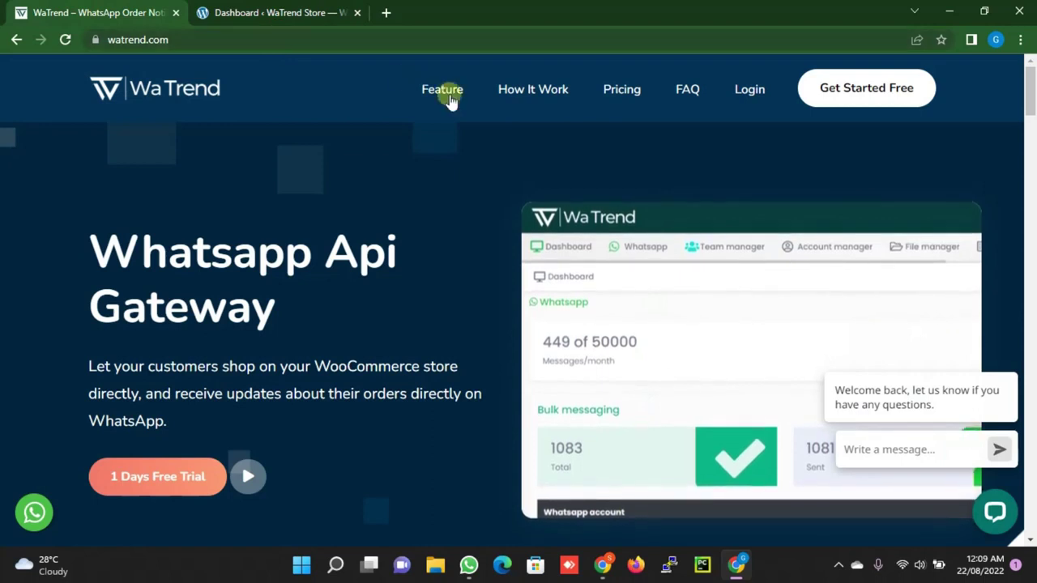
{"action": "left_click", "coordinate": [749, 89]}
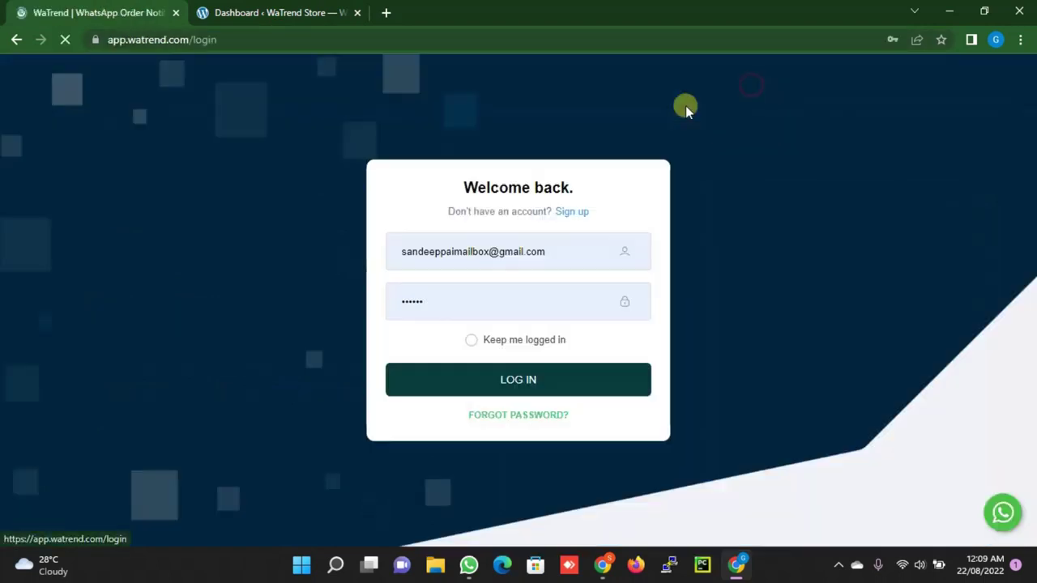
{"action": "left_click", "coordinate": [526, 370]}
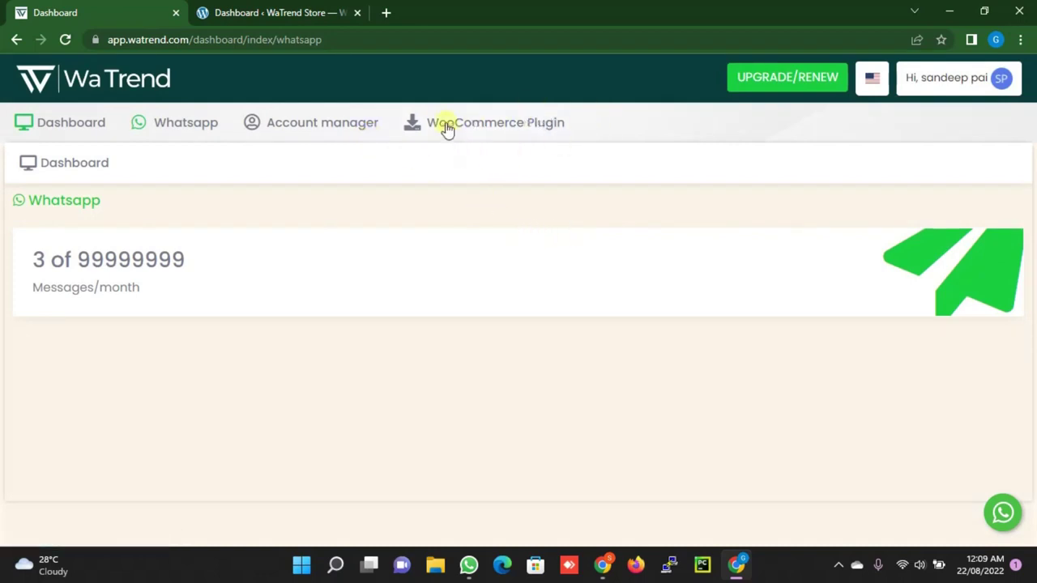
{"action": "left_click", "coordinate": [486, 129]}
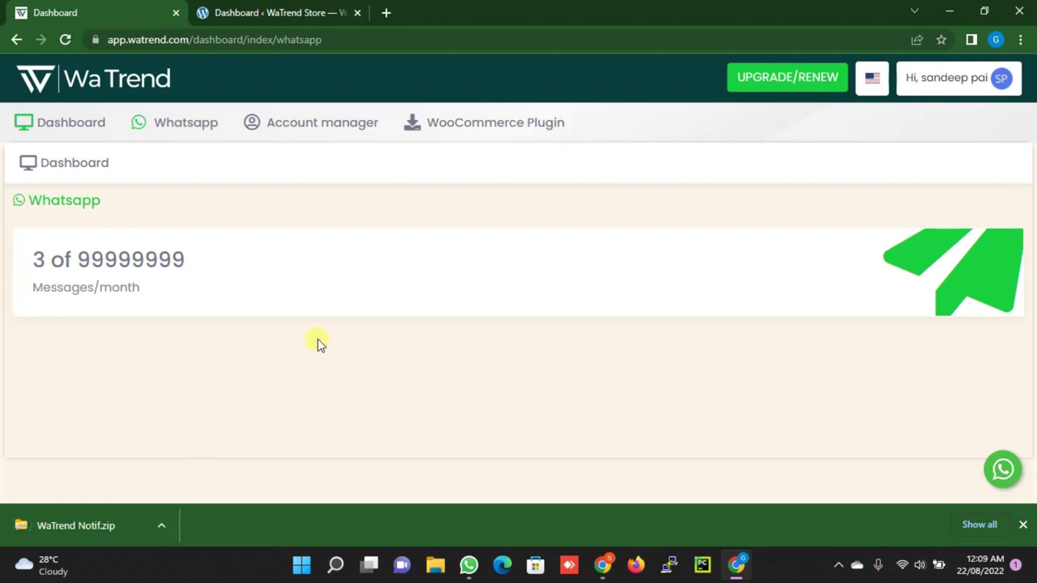
In the WordPress store admin, go to Plugins and open the Add New plugins page
{"action": "left_click", "coordinate": [259, 11]}
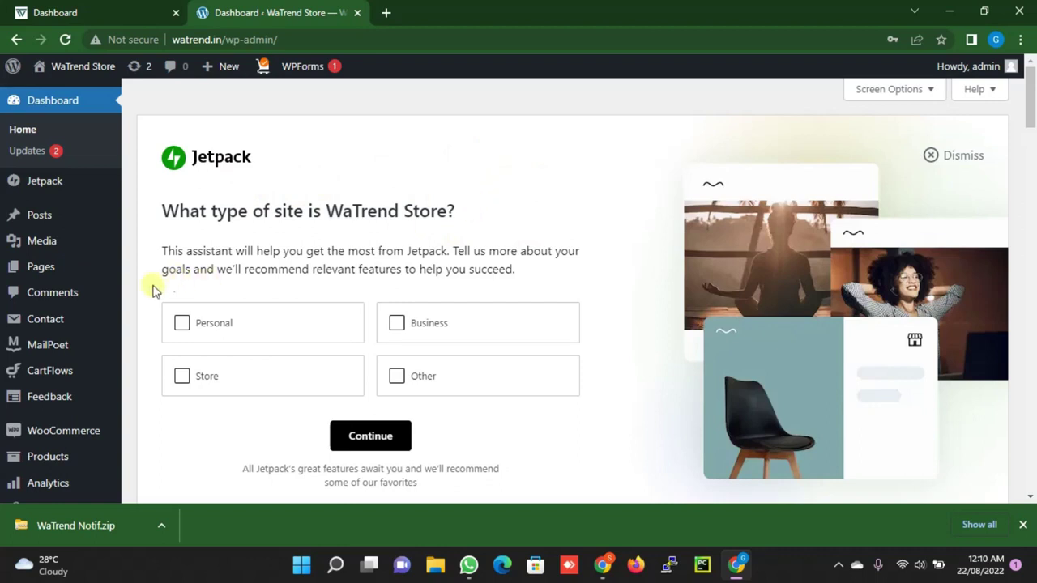
{"action": "scroll", "coordinate": [42, 279], "scroll_direction": "down", "scroll_amount": 2}
{"action": "scroll", "coordinate": [42, 280], "scroll_direction": "down", "scroll_amount": 4}
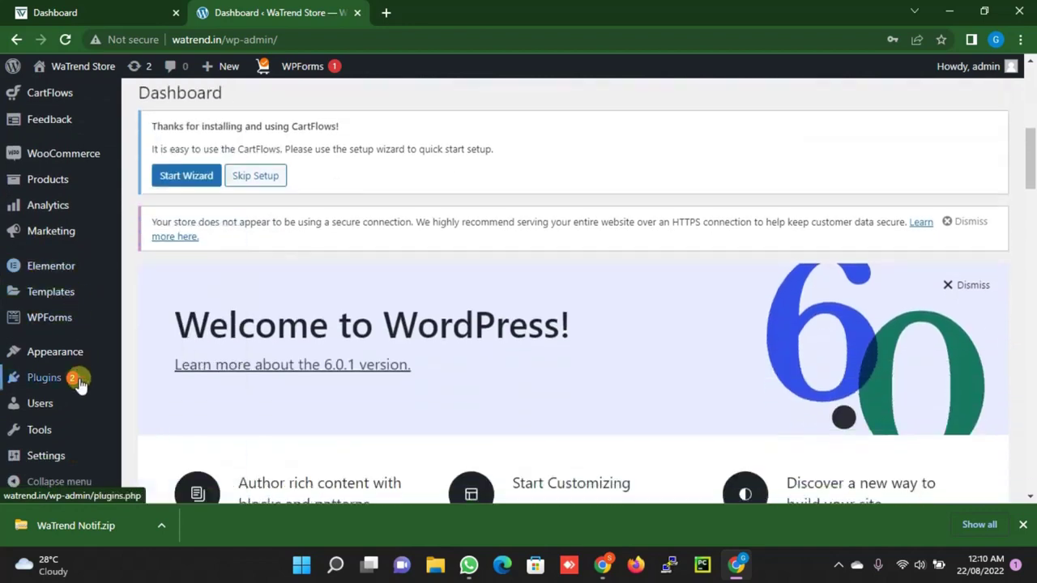
{"action": "left_click", "coordinate": [50, 379]}
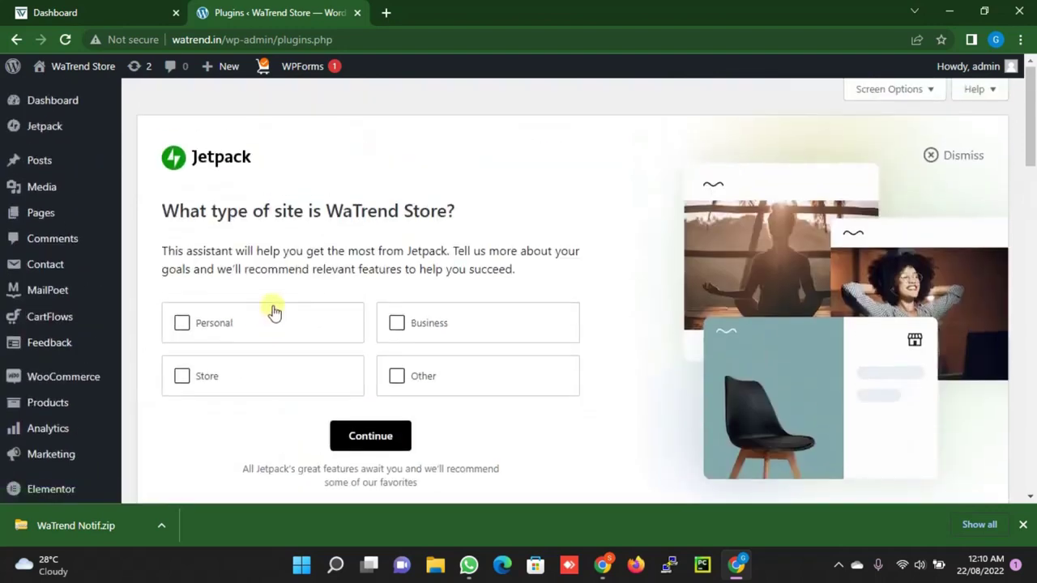
{"action": "scroll", "coordinate": [273, 312], "scroll_direction": "down", "scroll_amount": 5}
{"action": "left_click", "coordinate": [230, 175]}
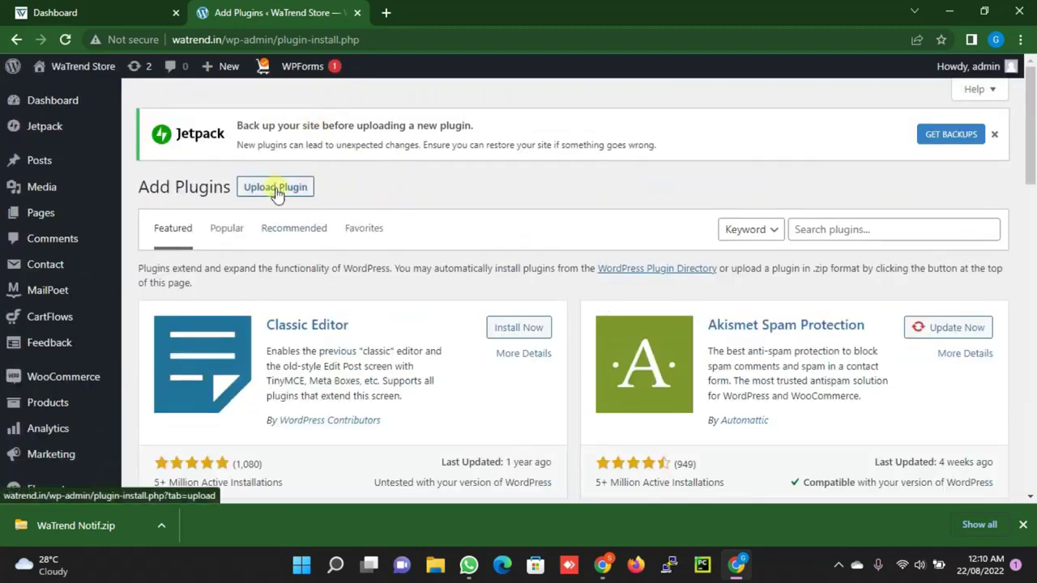
Upload WaTrend Notif.zip from Downloads, install it, and activate the WaTrend plugin
{"action": "left_click", "coordinate": [276, 192]}
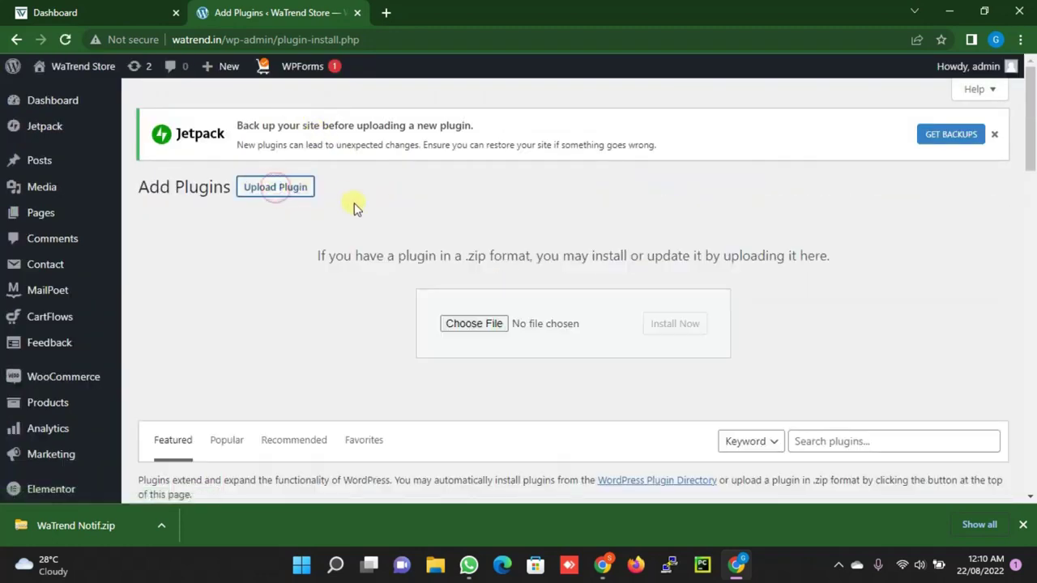
{"action": "left_click", "coordinate": [462, 326]}
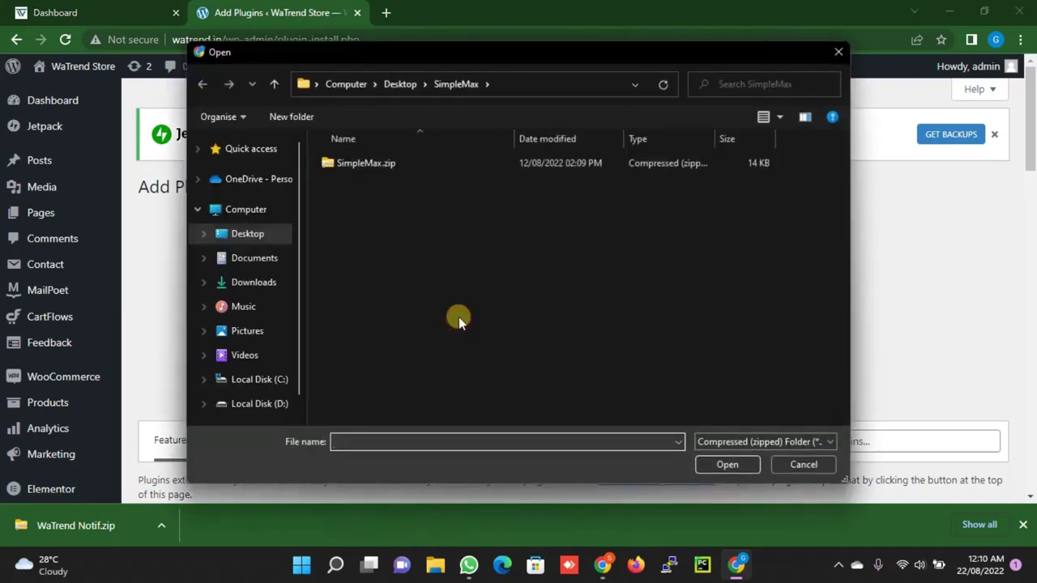
{"action": "left_click", "coordinate": [260, 283]}
{"action": "left_click", "coordinate": [381, 163]}
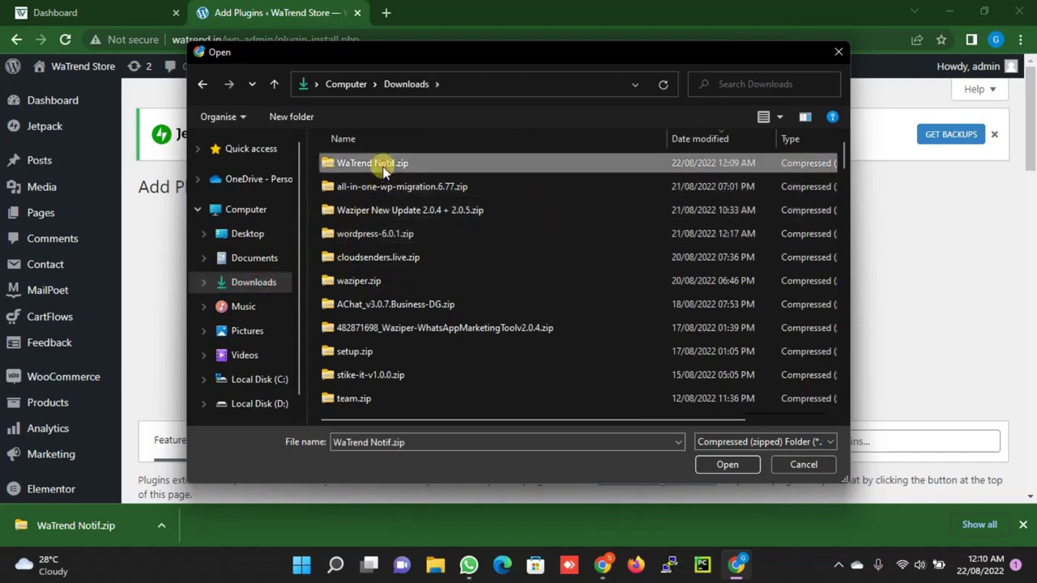
{"action": "left_click", "coordinate": [722, 467]}
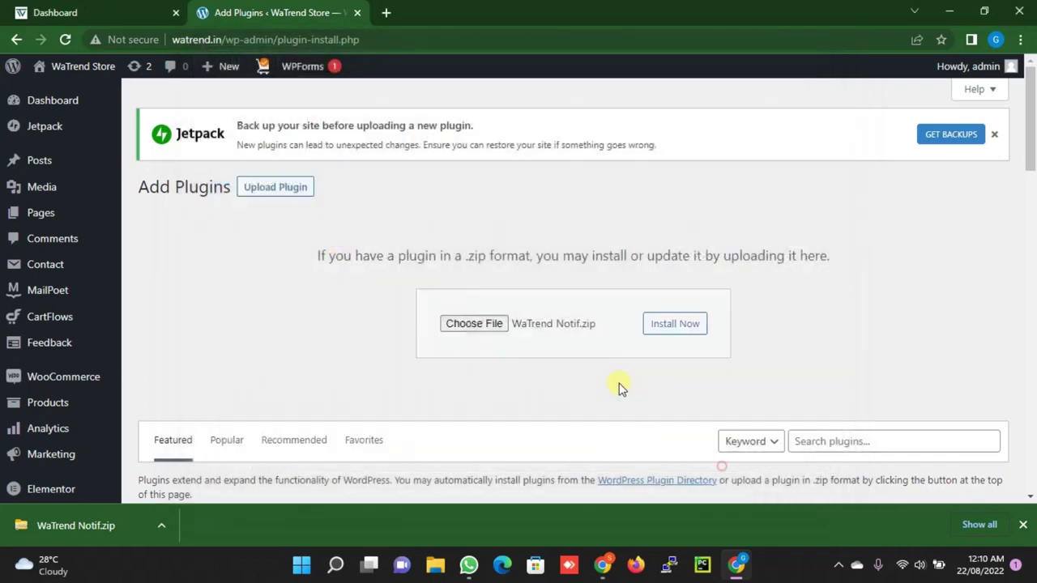
{"action": "left_click", "coordinate": [671, 330]}
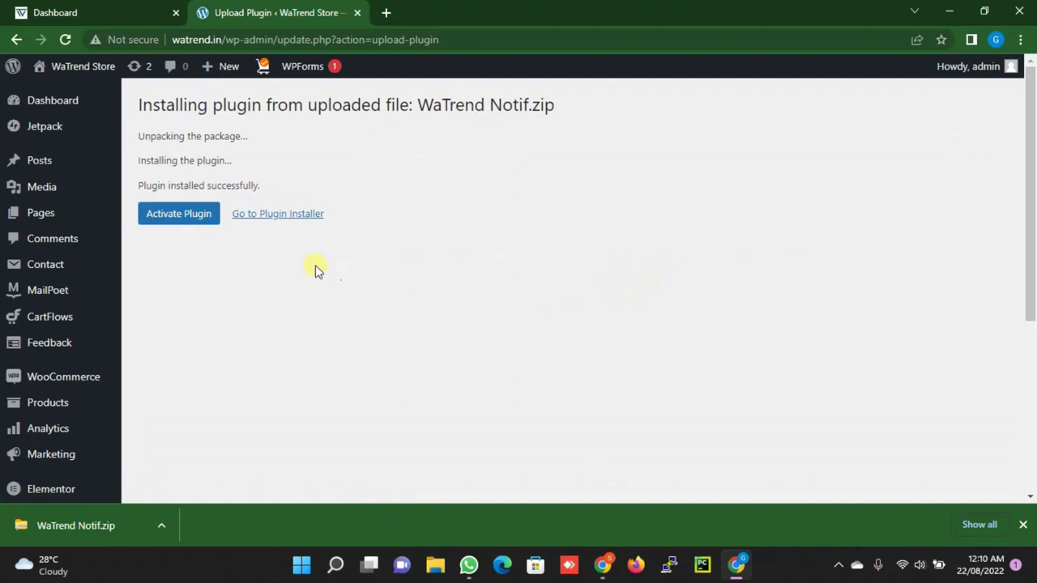
{"action": "left_click", "coordinate": [184, 214]}
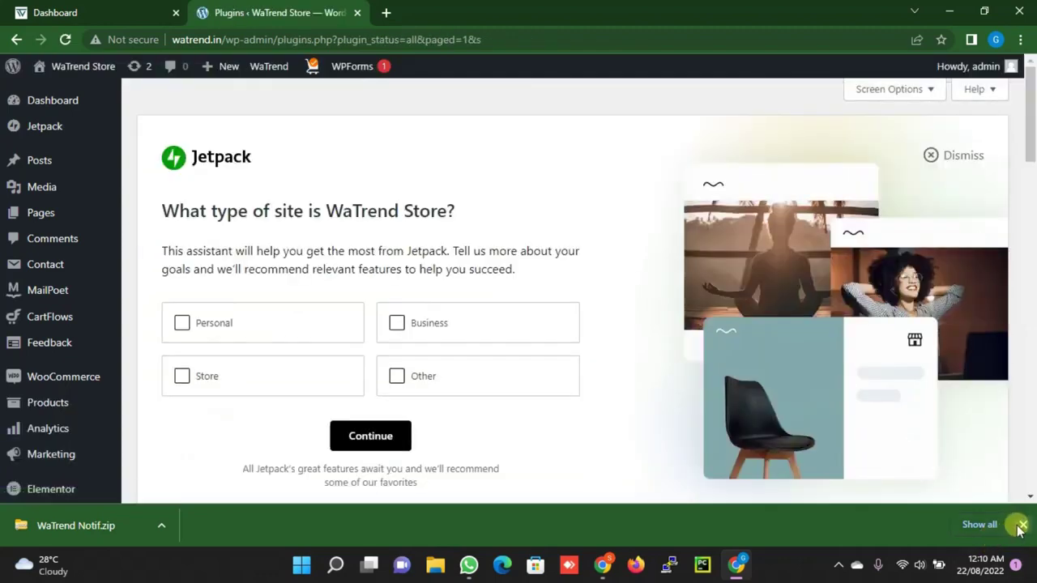
Find the WaTrend entry in the installed plugins list and open WaTrend's notification settings
{"action": "left_click", "coordinate": [1020, 526]}
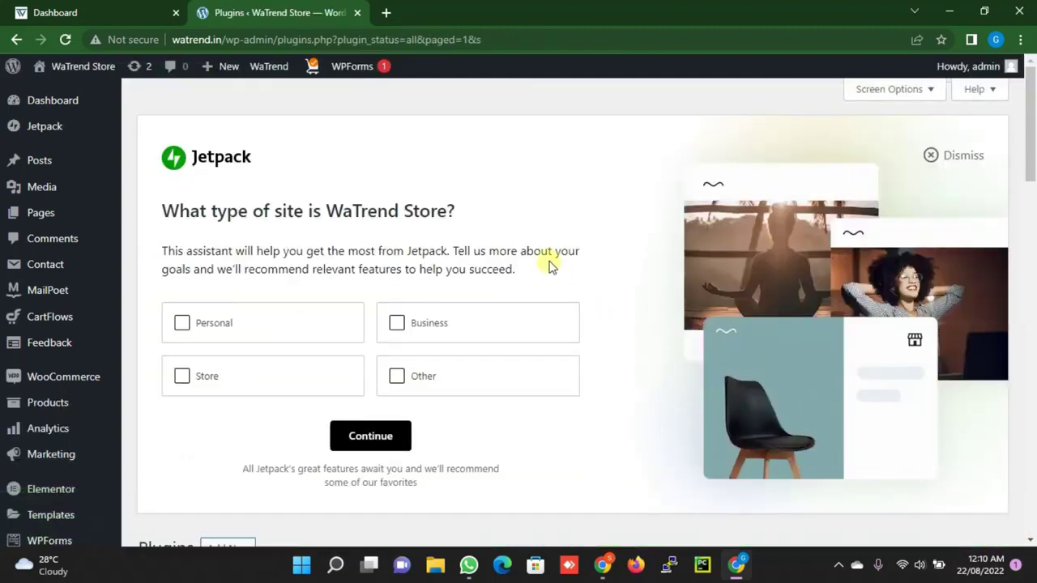
{"action": "scroll", "coordinate": [534, 265], "scroll_direction": "down", "scroll_amount": 10}
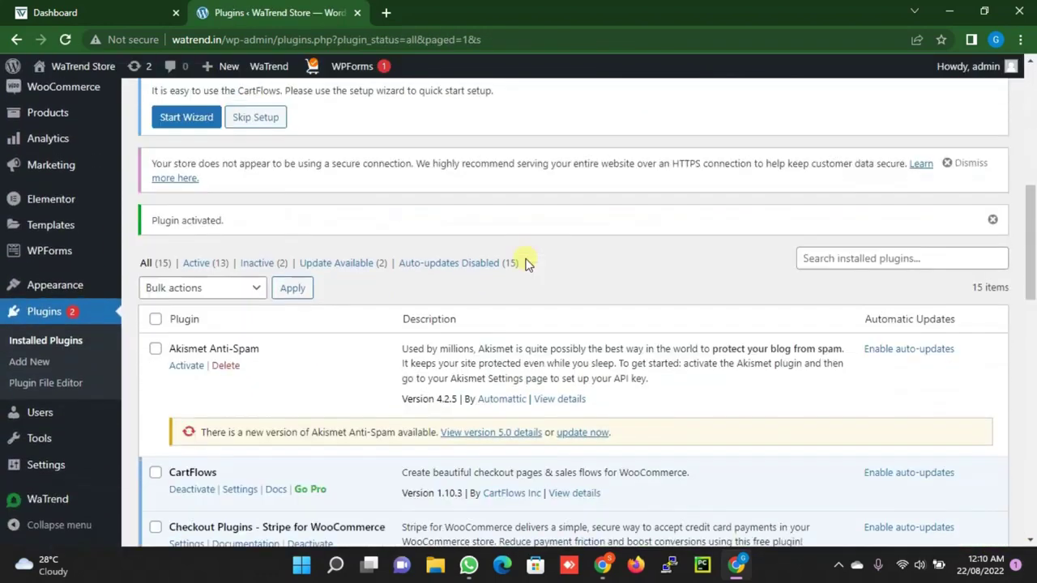
{"action": "scroll", "coordinate": [525, 264], "scroll_direction": "down", "scroll_amount": 5}
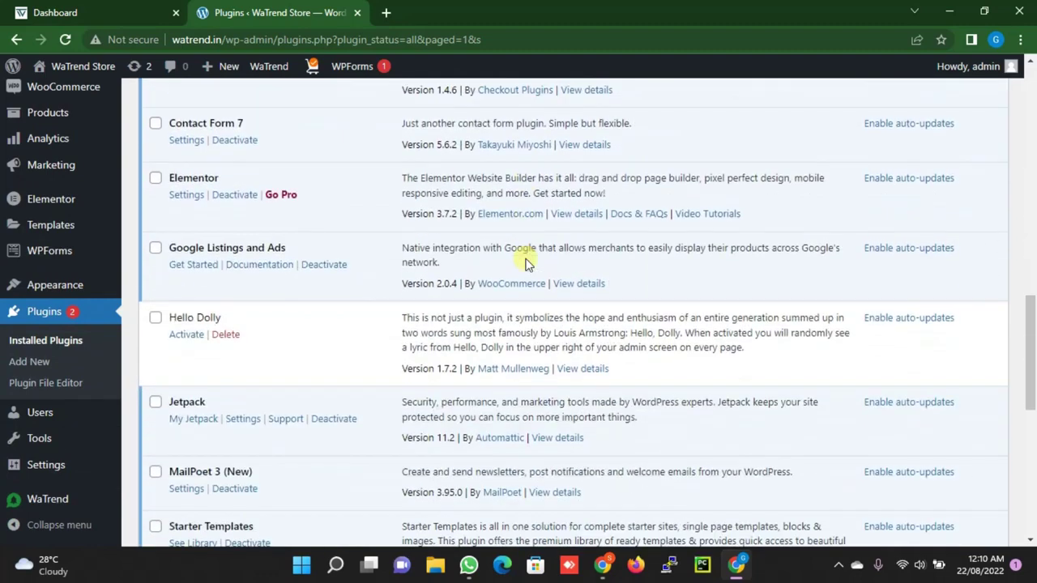
{"action": "scroll", "coordinate": [526, 265], "scroll_direction": "down", "scroll_amount": 4}
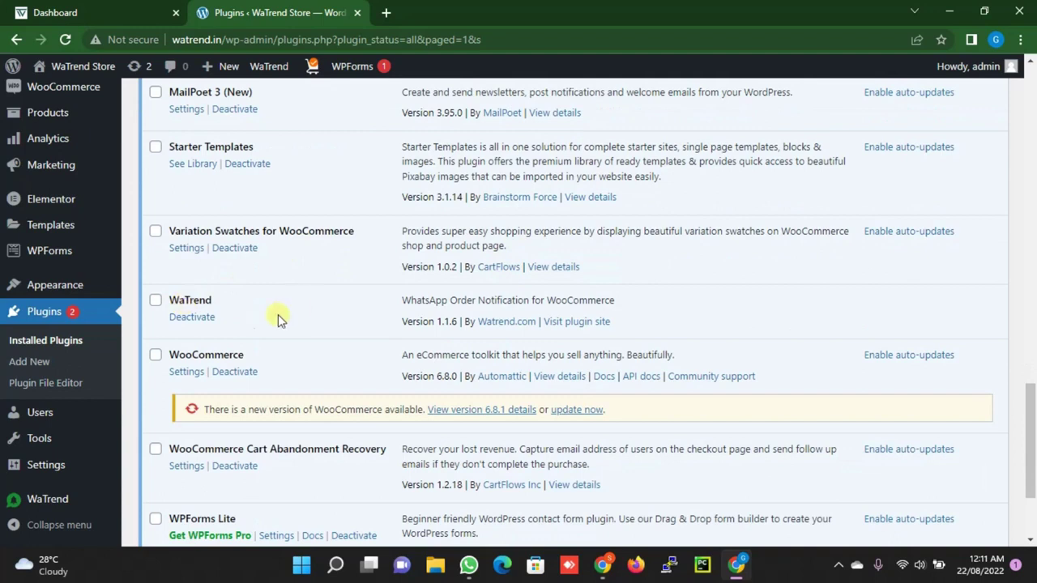
{"action": "mouse_move", "coordinate": [47, 253]}
{"action": "scroll", "coordinate": [46, 258], "scroll_direction": "down", "scroll_amount": 3}
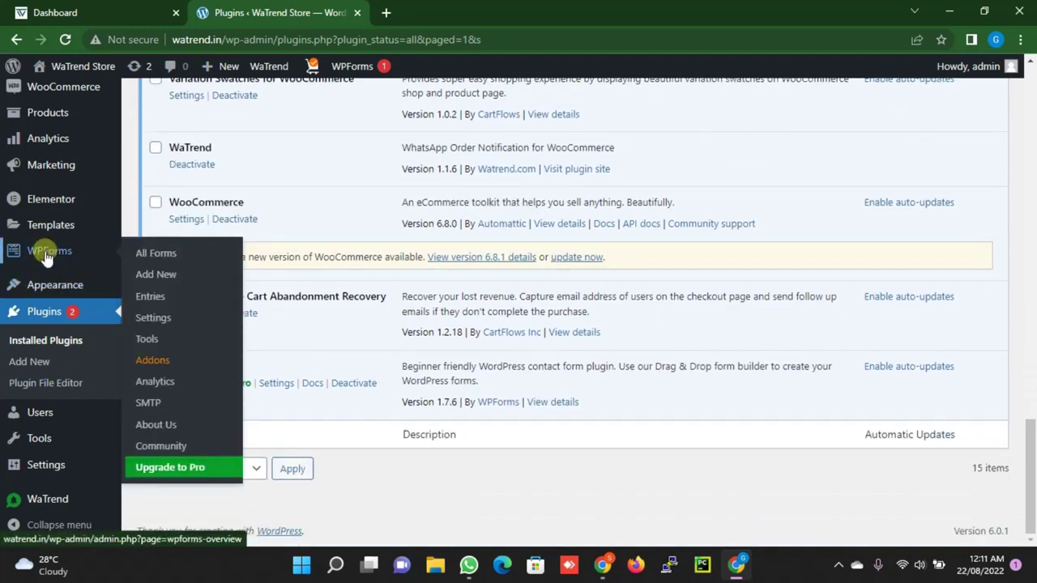
{"action": "left_click", "coordinate": [46, 509]}
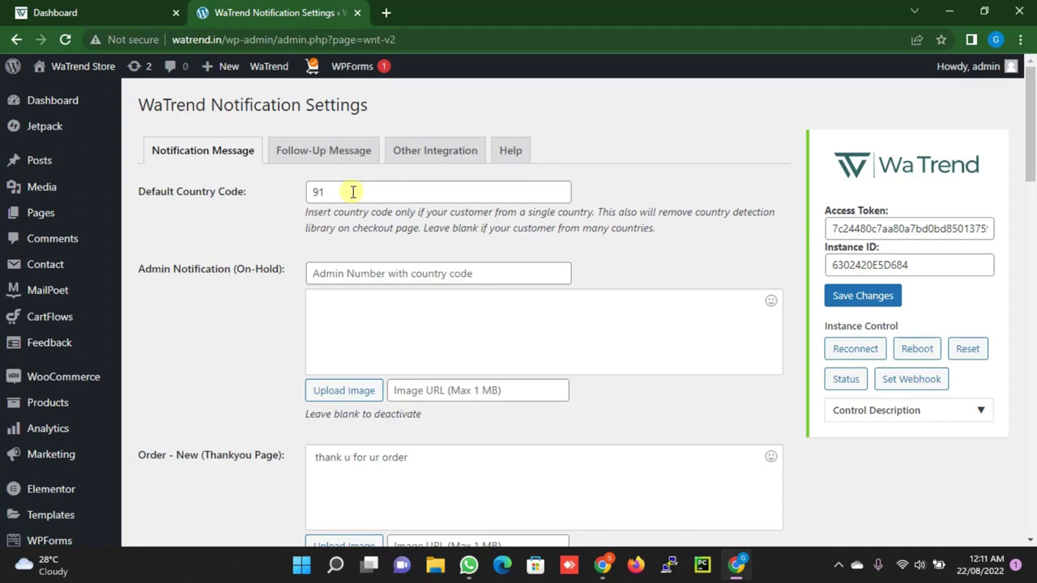
Scroll down to the Order - New (Thankyou Page) message template
{"action": "scroll", "coordinate": [345, 196], "scroll_direction": "down", "scroll_amount": 2}
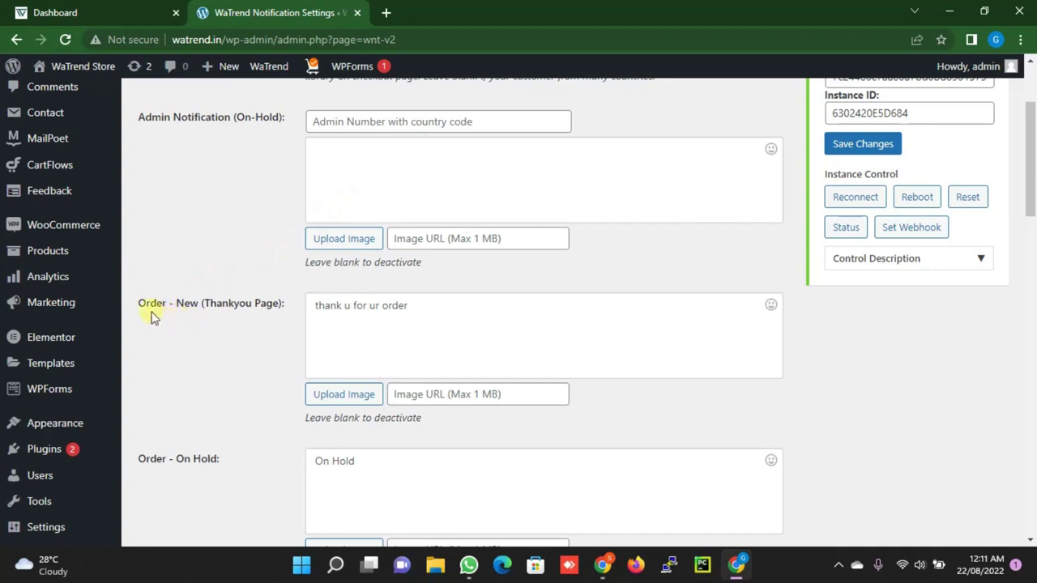
Extend the Thankyou Page message to thank customers for their website order and promise prompt processing
{"action": "left_click", "coordinate": [434, 312]}
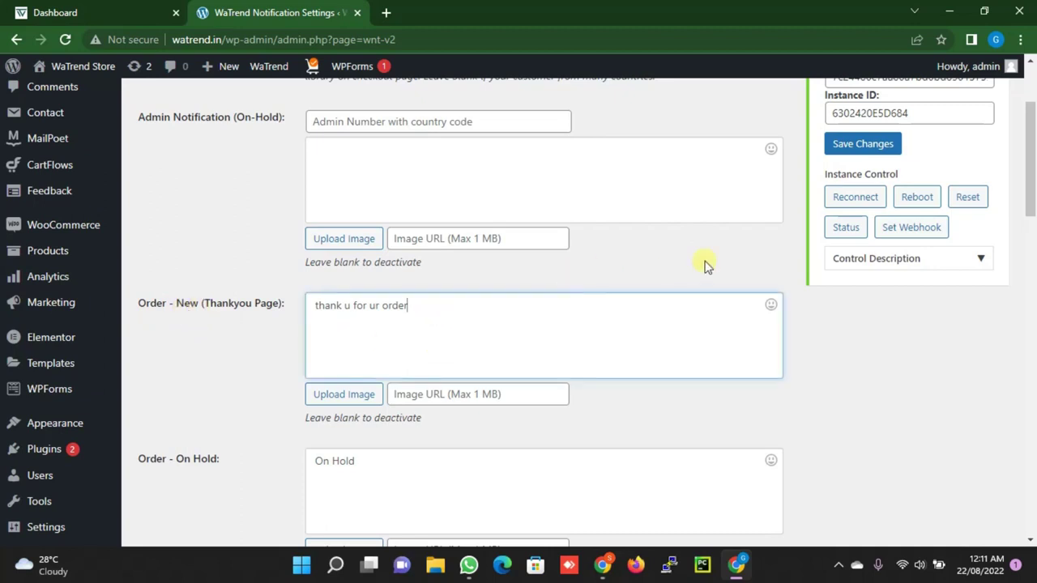
{"action": "key", "text": "BackSpace"}
{"action": "key", "text": "BackSpace"}
{"action": "key", "text": "BackSpace"}
{"action": "key", "text": "BackSpace"}
{"action": "key", "text": "BackSpace"}
{"action": "key", "text": "BackSpace"}
{"action": "key", "text": "BackSpace"}
{"action": "key", "text": "BackSpace"}
{"action": "key", "text": "BackSpace"}
{"action": "key", "text": "BackSpace"}
{"action": "key", "text": "BackSpace"}
{"action": "key", "text": "BackSpace"}
{"action": "type", "text": "for your ode"}
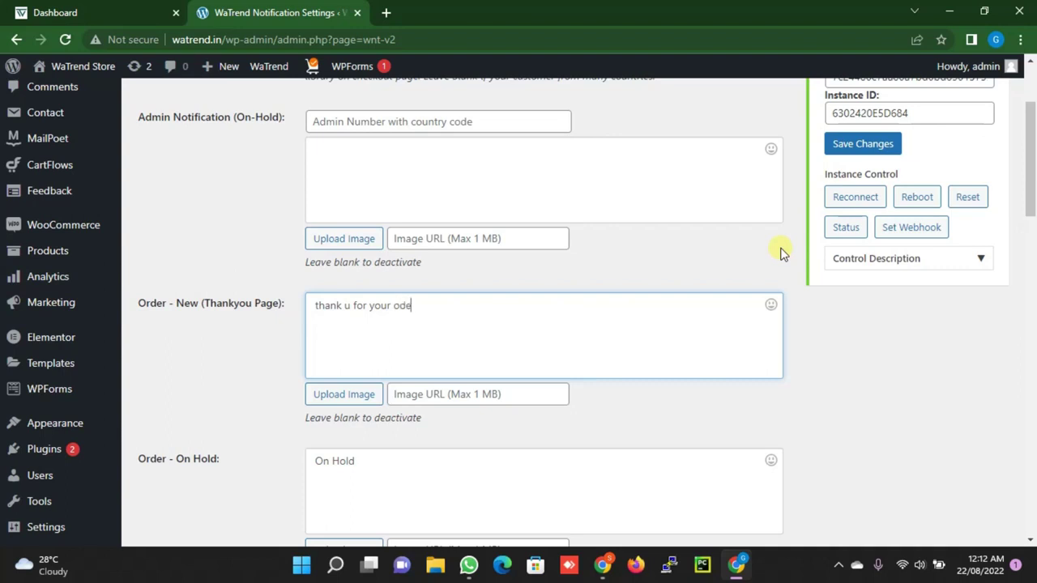
{"action": "key", "text": "BackSpace"}
{"action": "type", "text": "er on our website, we"}
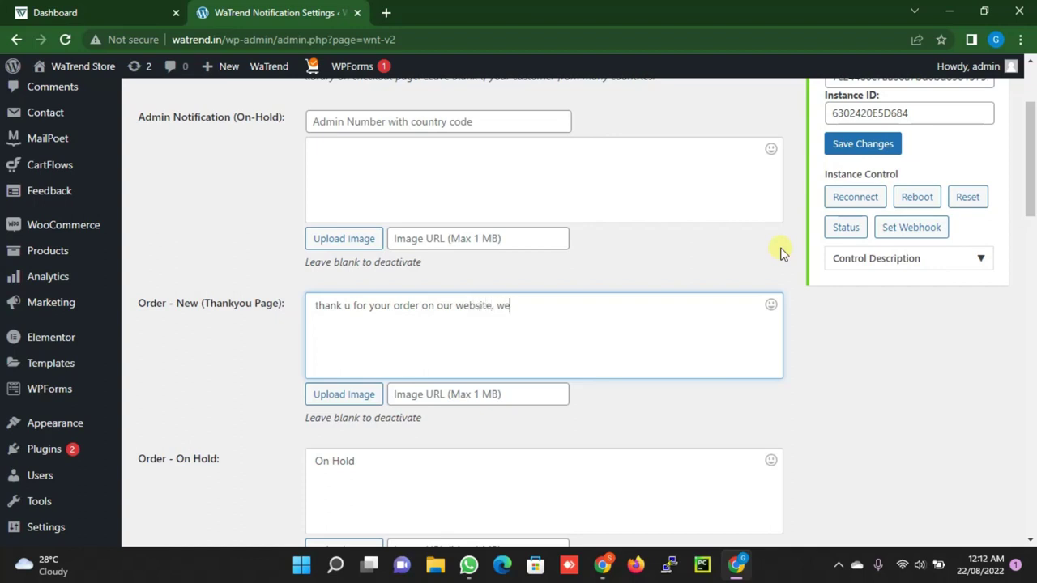
{"action": "type", "text": "cess the same as soon as possible"}
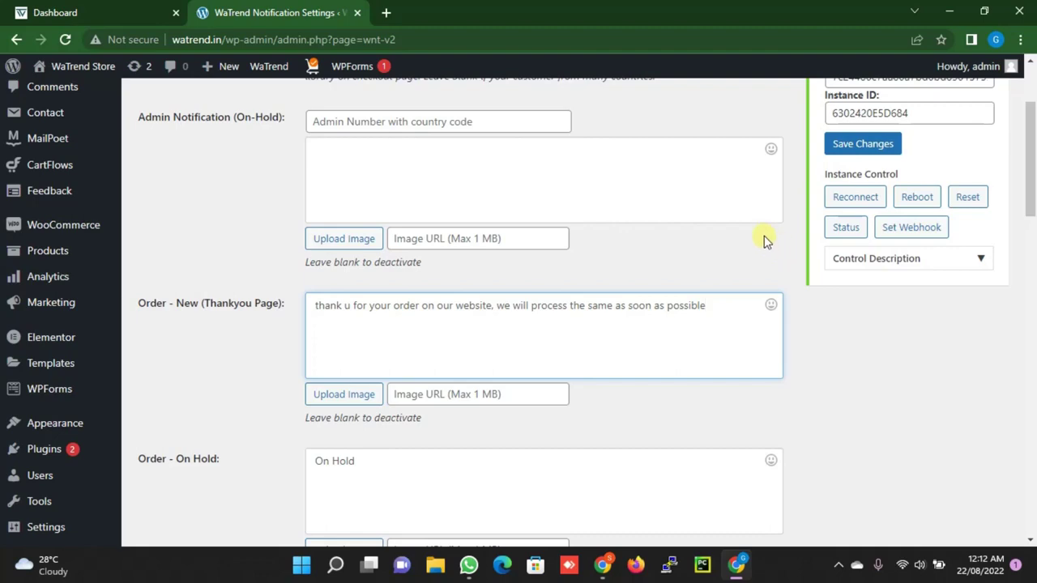
{"action": "scroll", "coordinate": [514, 173], "scroll_direction": "up", "scroll_amount": 1}
{"action": "scroll", "coordinate": [493, 271], "scroll_direction": "down", "scroll_amount": 9}
{"action": "scroll", "coordinate": [373, 367], "scroll_direction": "down", "scroll_amount": 8}
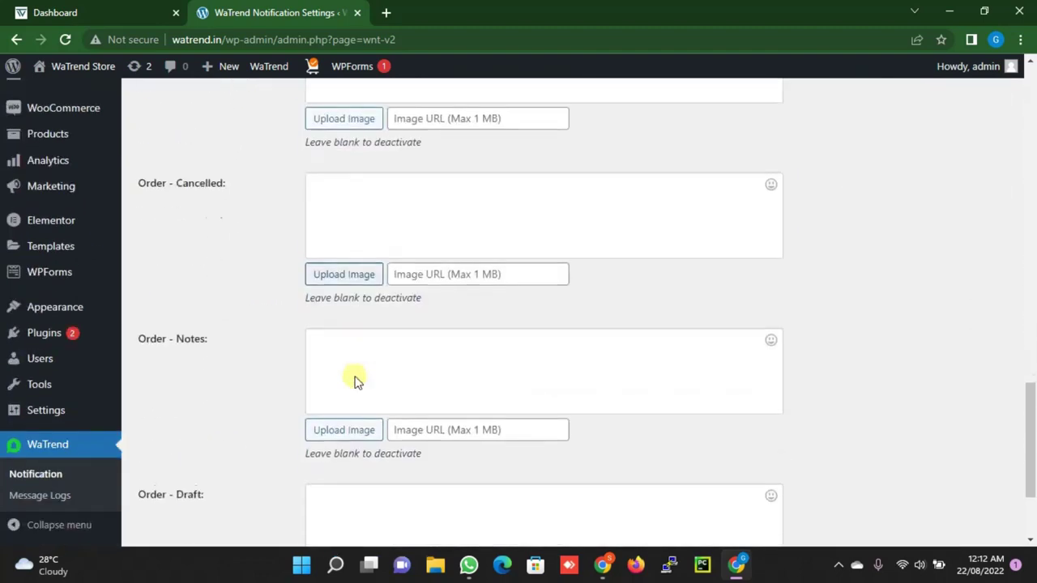
Save the message settings, then select the %billing_first_name% placeholder in the Help field list
{"action": "left_click", "coordinate": [171, 489]}
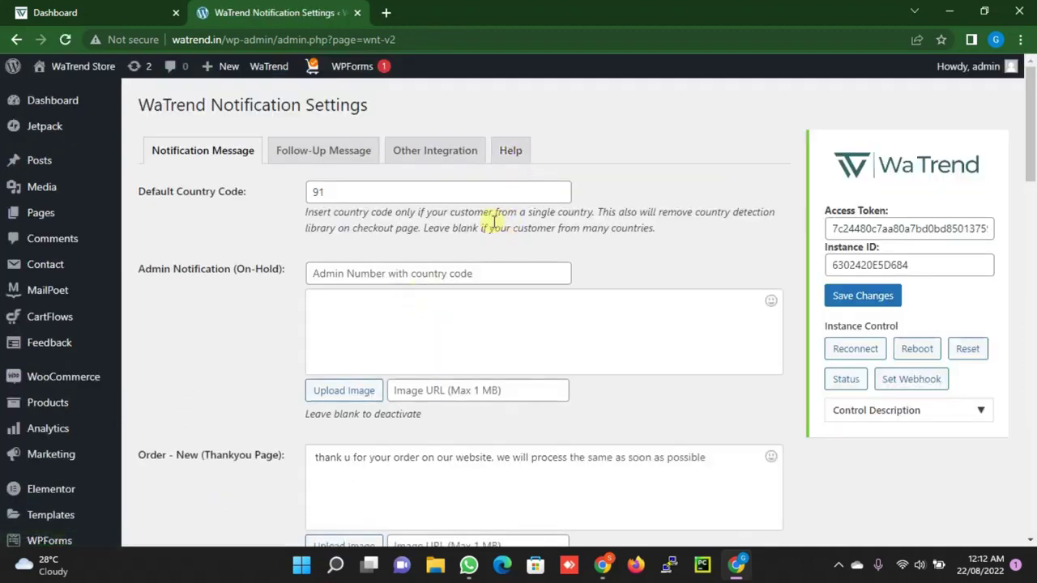
{"action": "left_click", "coordinate": [512, 149]}
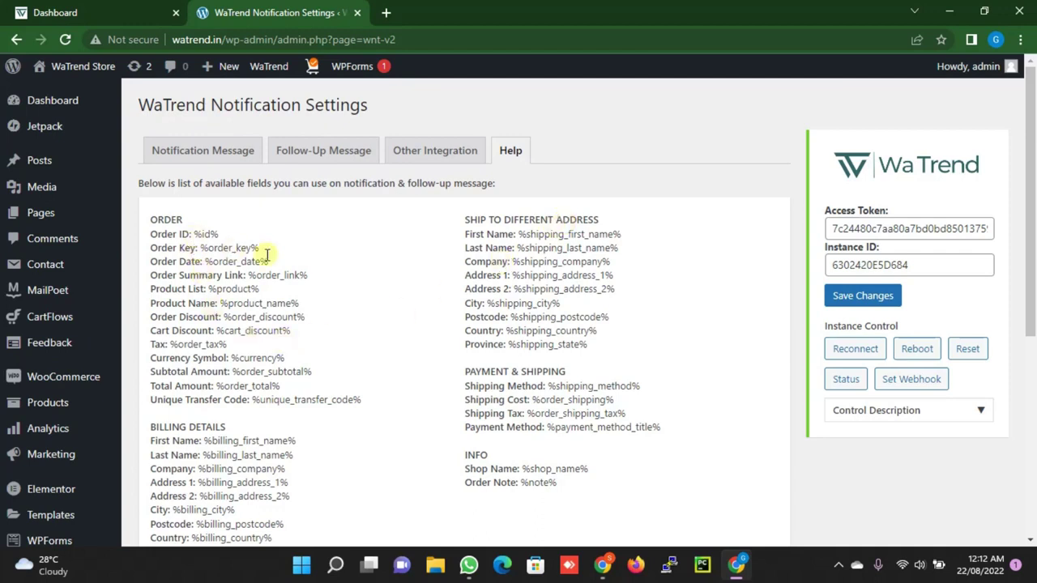
{"action": "scroll", "coordinate": [273, 259], "scroll_direction": "down", "scroll_amount": 1}
{"action": "scroll", "coordinate": [272, 260], "scroll_direction": "down", "scroll_amount": 1}
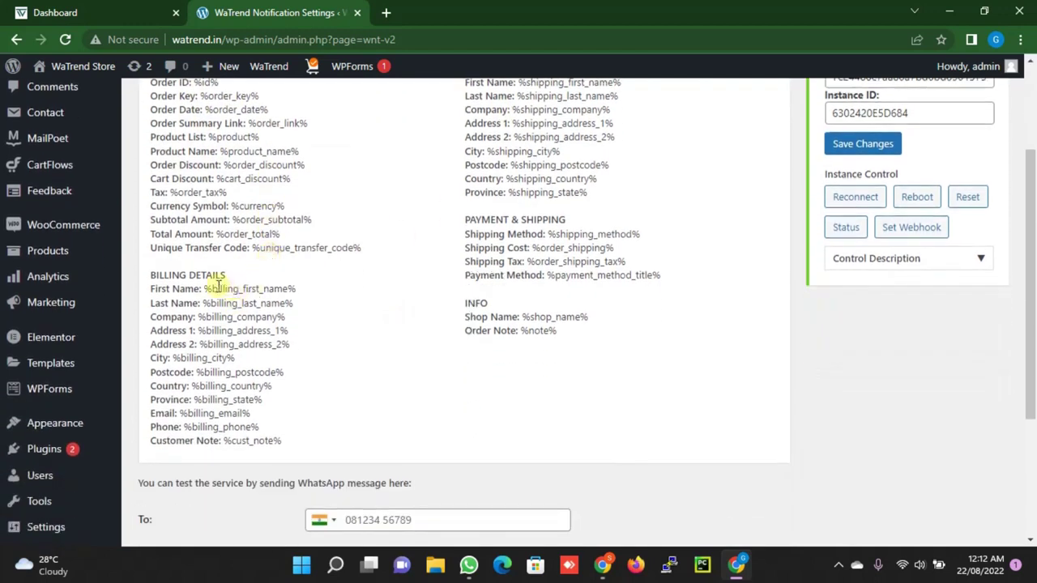
{"action": "left_click_drag", "start_coordinate": [204, 288], "coordinate": [295, 286]}
{"action": "key", "text": "ctrl+c"}
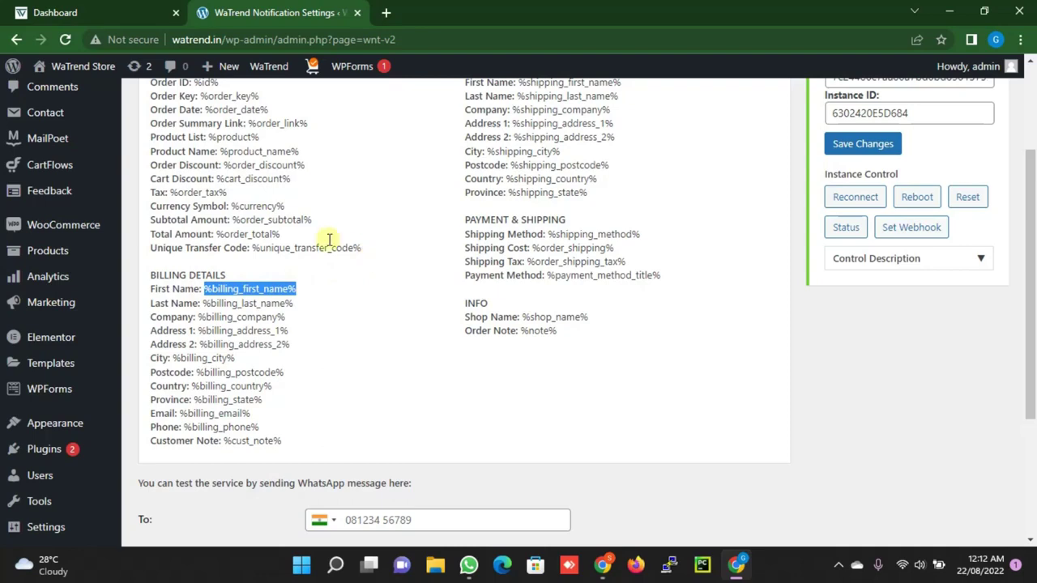
{"action": "scroll", "coordinate": [273, 169], "scroll_direction": "up", "scroll_amount": 2}
Back on Notification Message, edit 'thanku' at the start of the Order - New thank-you message
{"action": "left_click", "coordinate": [233, 158]}
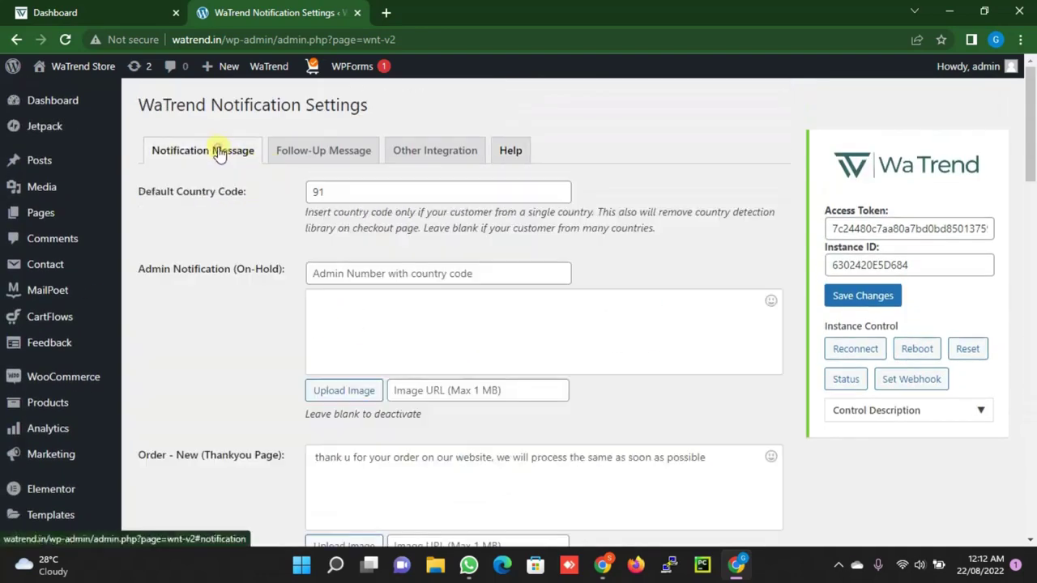
{"action": "scroll", "coordinate": [407, 230], "scroll_direction": "down", "scroll_amount": 1}
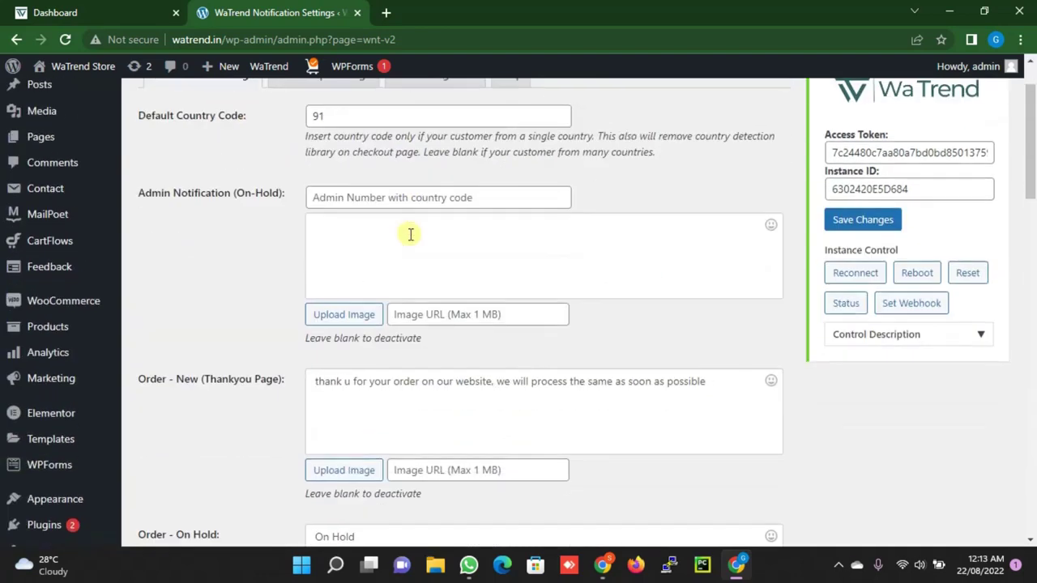
{"action": "scroll", "coordinate": [409, 239], "scroll_direction": "down", "scroll_amount": 1}
{"action": "scroll", "coordinate": [407, 242], "scroll_direction": "up", "scroll_amount": 2}
{"action": "scroll", "coordinate": [387, 332], "scroll_direction": "down", "scroll_amount": 1}
{"action": "scroll", "coordinate": [387, 332], "scroll_direction": "down", "scroll_amount": 1}
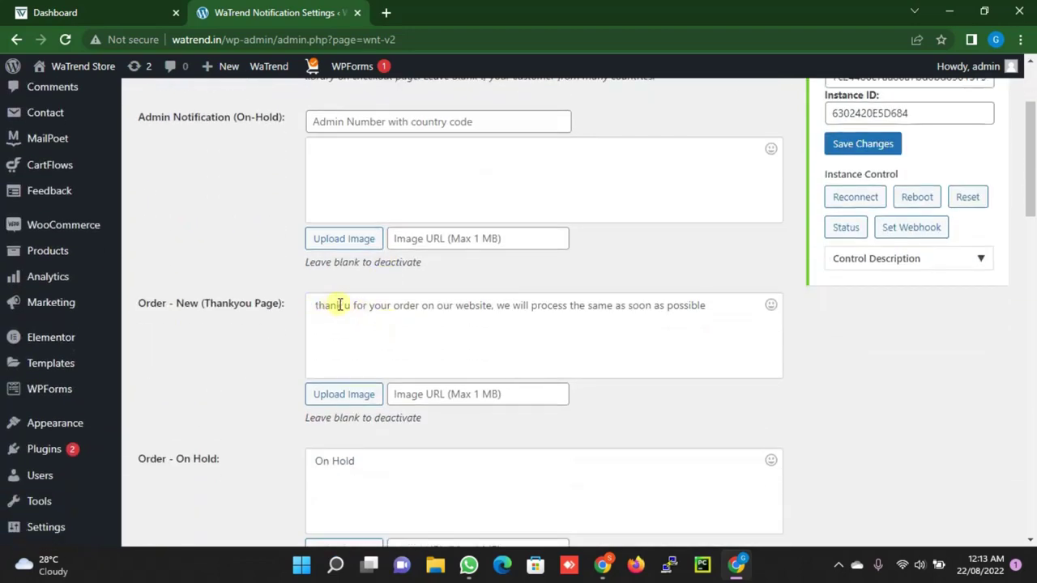
{"action": "left_click", "coordinate": [343, 306]}
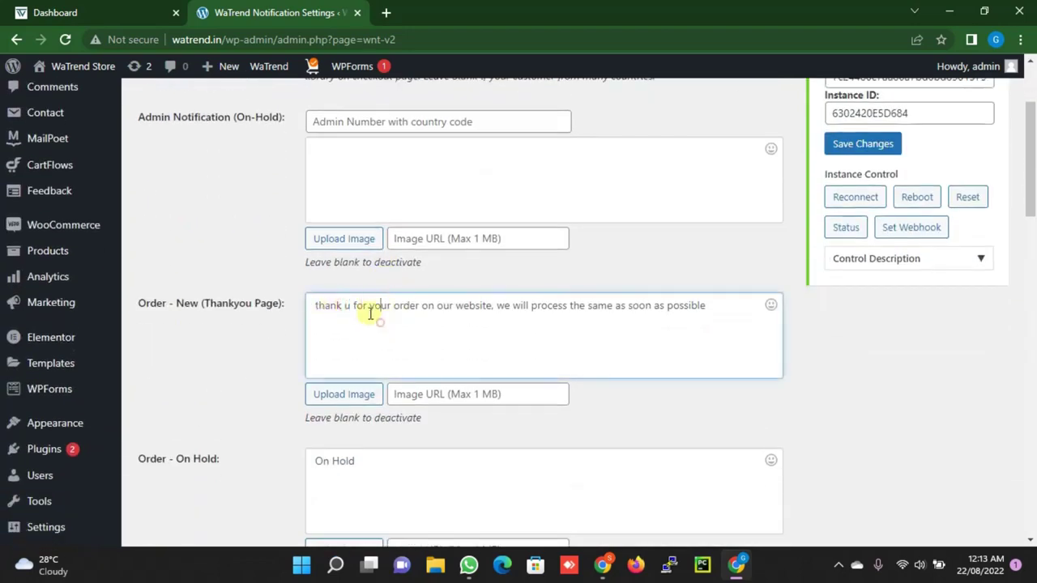
Paste %billing_first_name% after 'thank u' in the thank-you message and save the changes
{"action": "key", "text": "ctrl+v"}
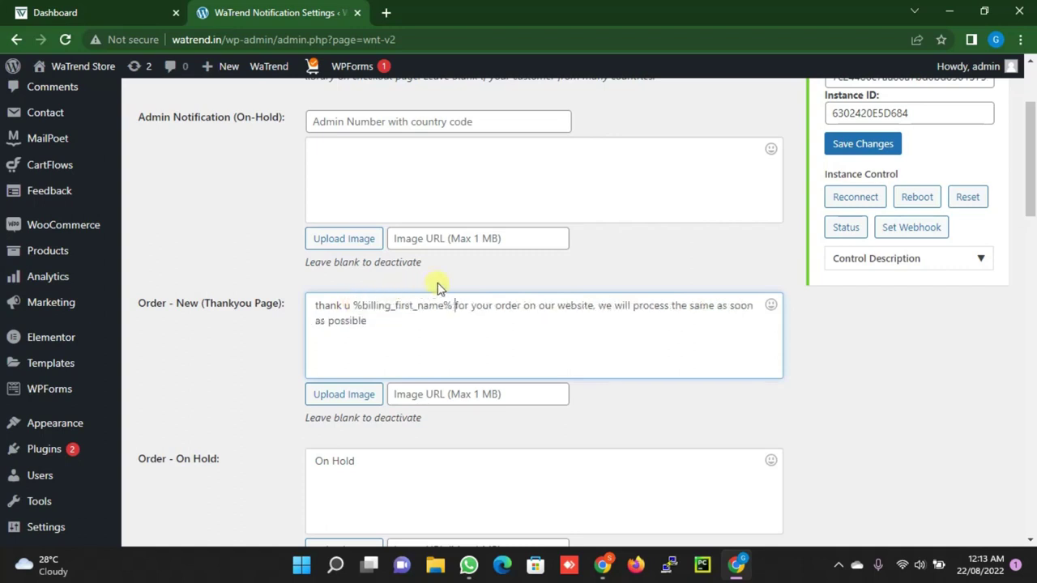
{"action": "scroll", "coordinate": [438, 283], "scroll_direction": "down", "scroll_amount": 2}
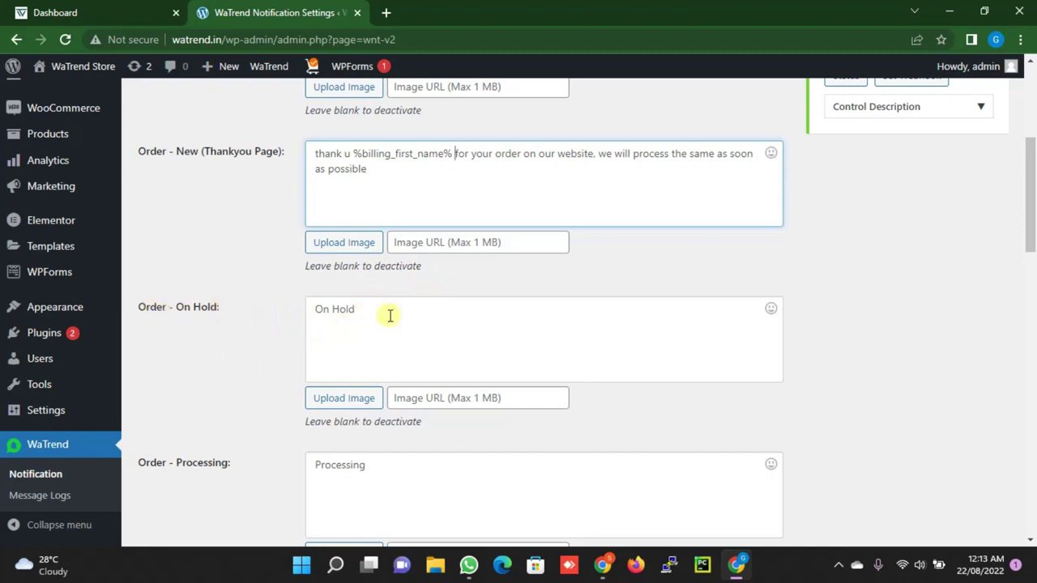
{"action": "scroll", "coordinate": [390, 315], "scroll_direction": "down", "scroll_amount": 3}
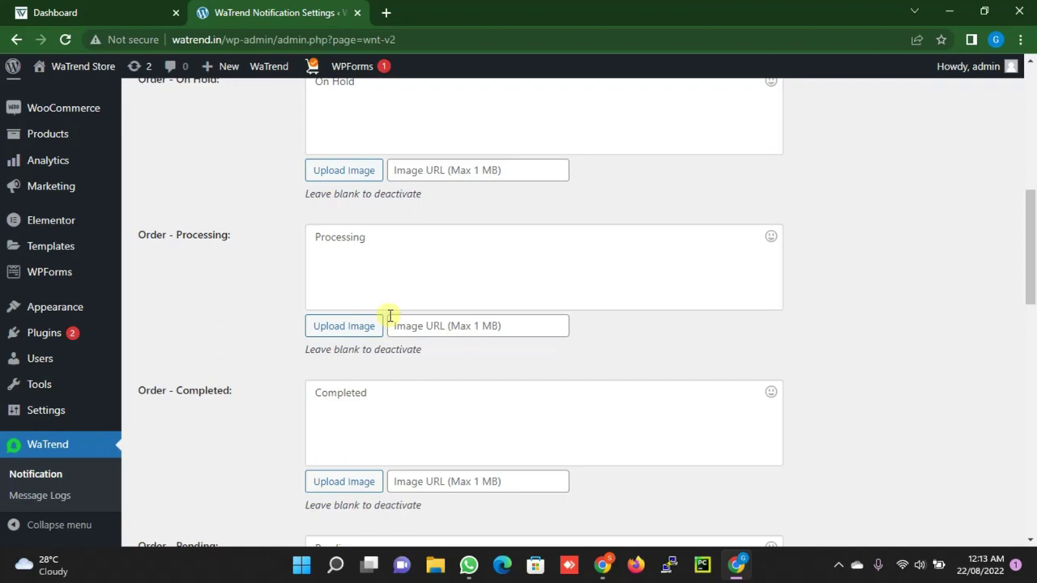
{"action": "scroll", "coordinate": [442, 379], "scroll_direction": "down", "scroll_amount": 1}
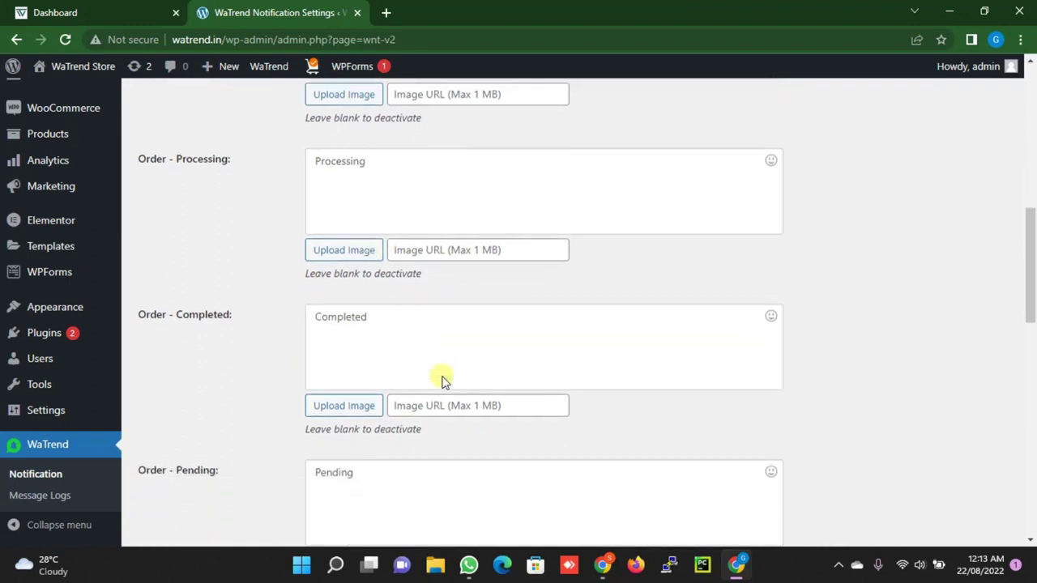
{"action": "scroll", "coordinate": [442, 379], "scroll_direction": "down", "scroll_amount": 3}
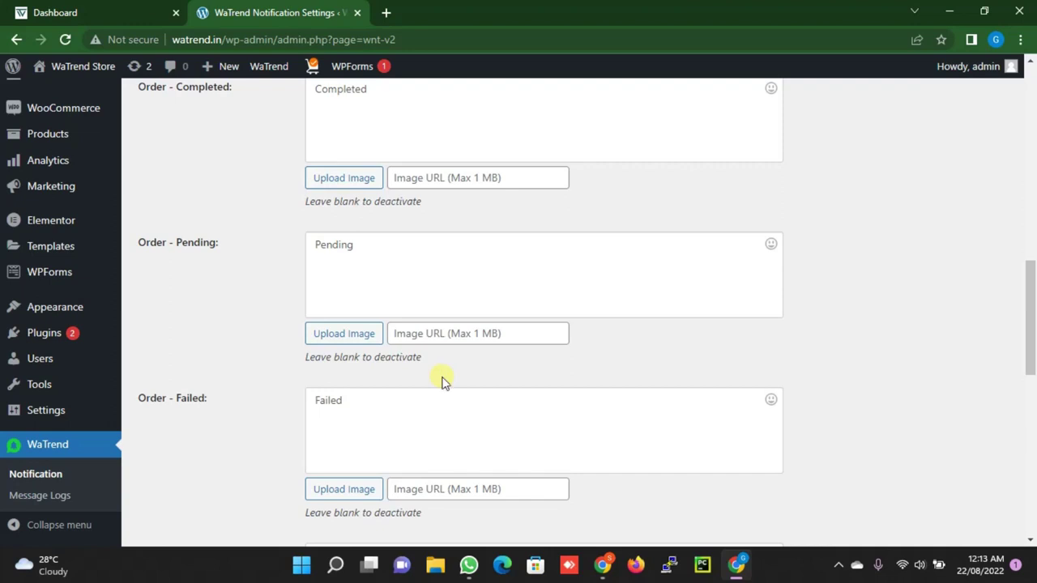
{"action": "scroll", "coordinate": [441, 379], "scroll_direction": "down", "scroll_amount": 6}
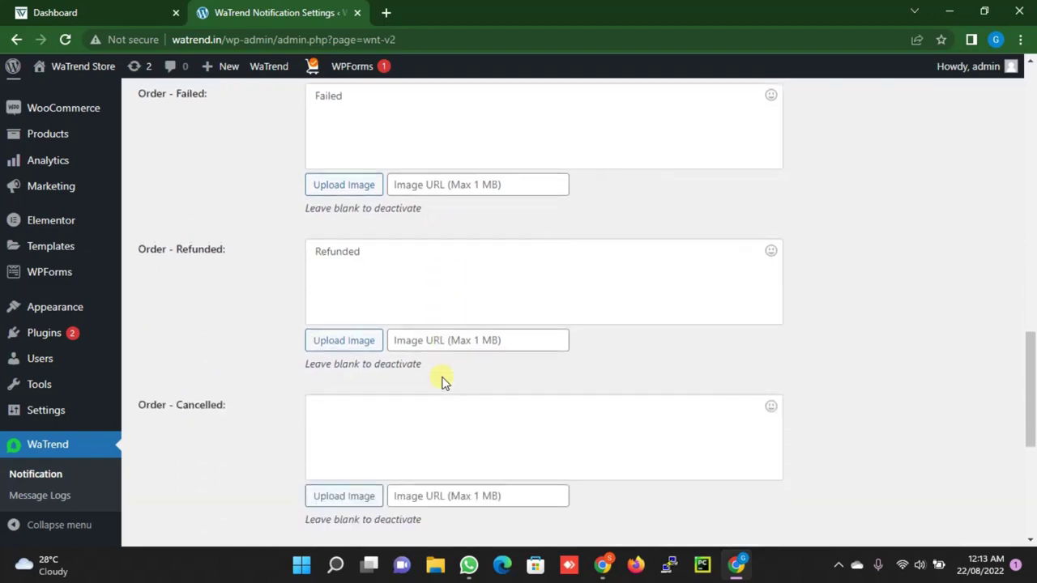
{"action": "scroll", "coordinate": [443, 377], "scroll_direction": "up", "scroll_amount": 12}
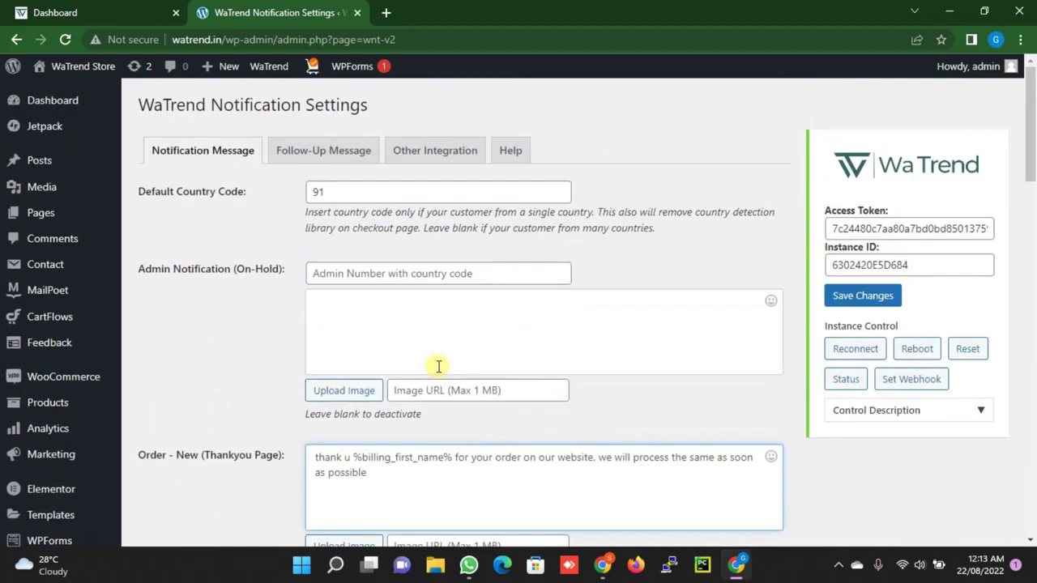
{"action": "scroll", "coordinate": [435, 364], "scroll_direction": "down", "scroll_amount": 3}
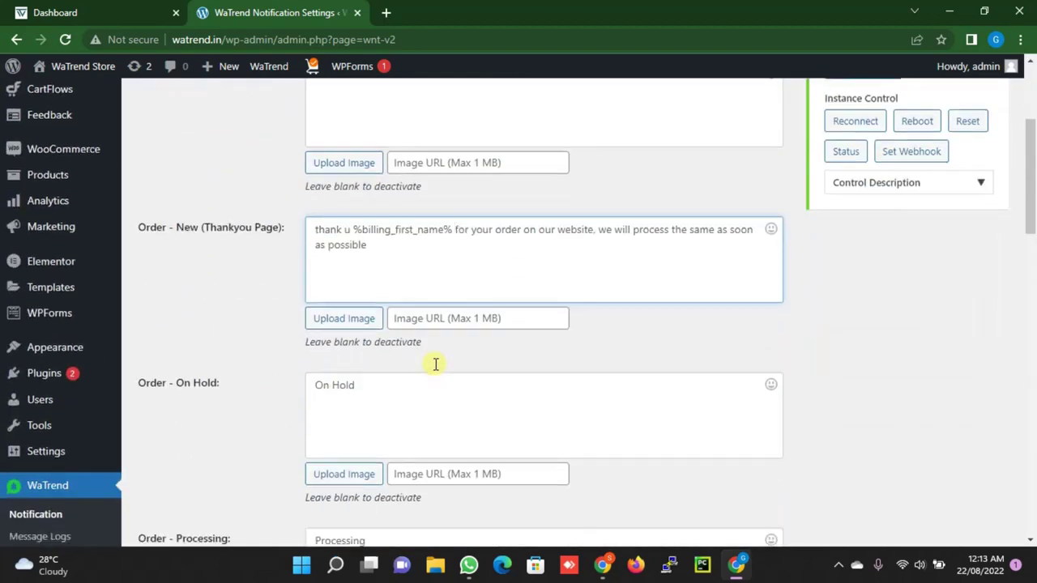
{"action": "scroll", "coordinate": [435, 364], "scroll_direction": "down", "scroll_amount": 8}
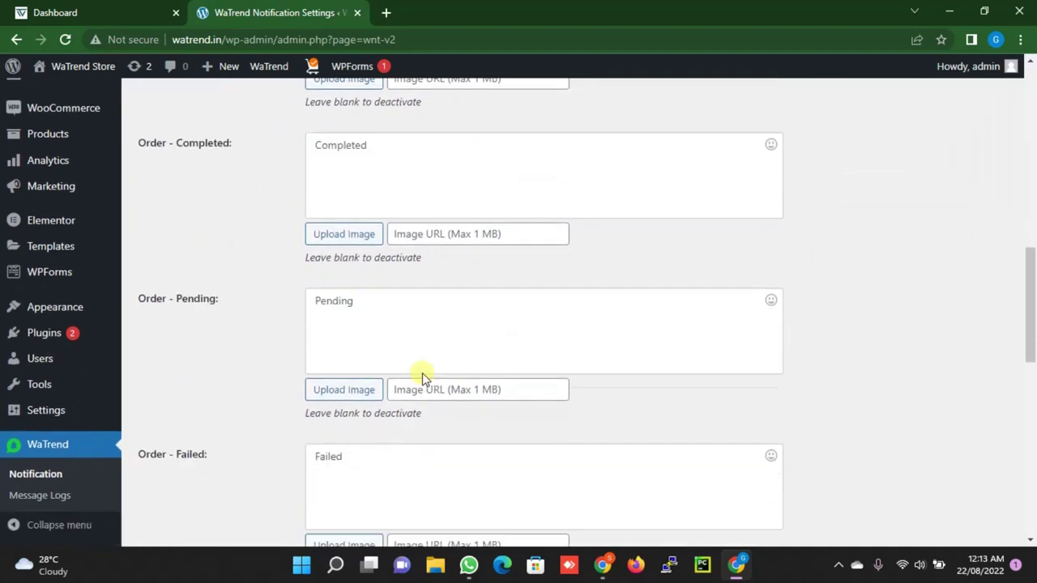
{"action": "left_click", "coordinate": [185, 486]}
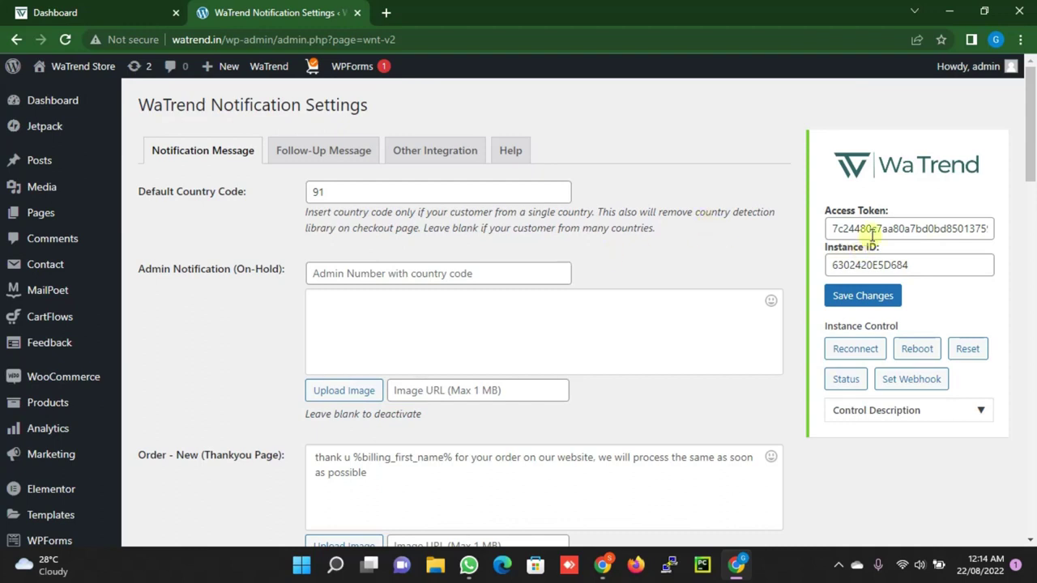
Check the saved Access Token and Instance ID values in the WaTrend settings
{"action": "double_click", "coordinate": [873, 230]}
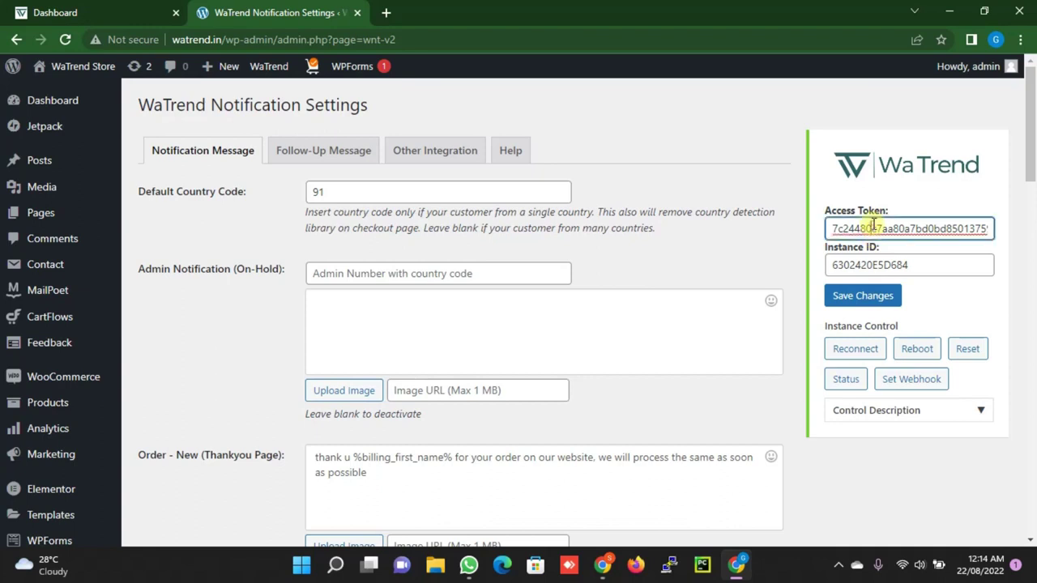
{"action": "left_click", "coordinate": [891, 265]}
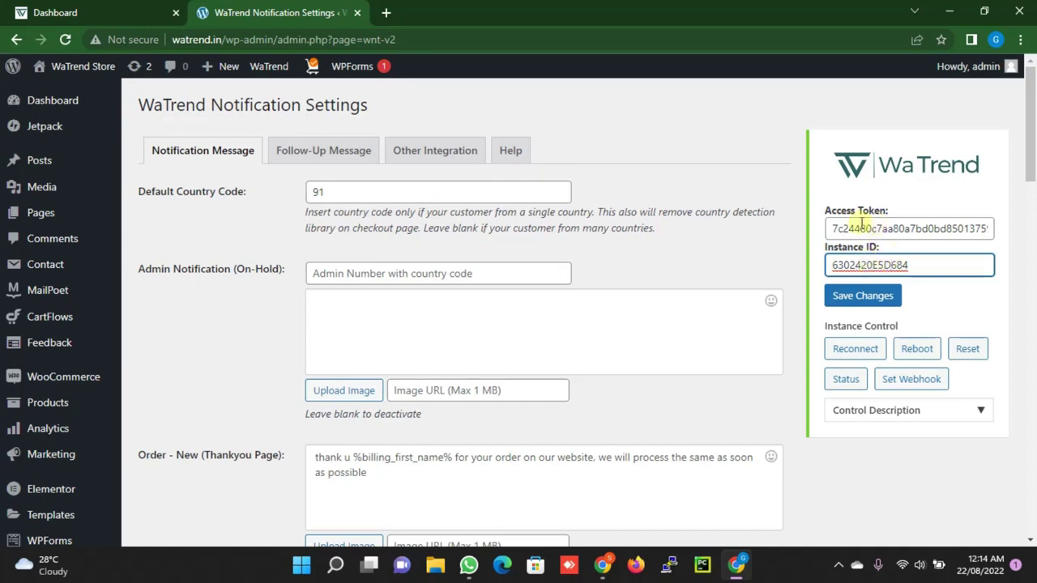
Open the connected 91 WhatsApp account's profile in the WaTrend web app and select its instance ID
{"action": "left_click", "coordinate": [121, 15]}
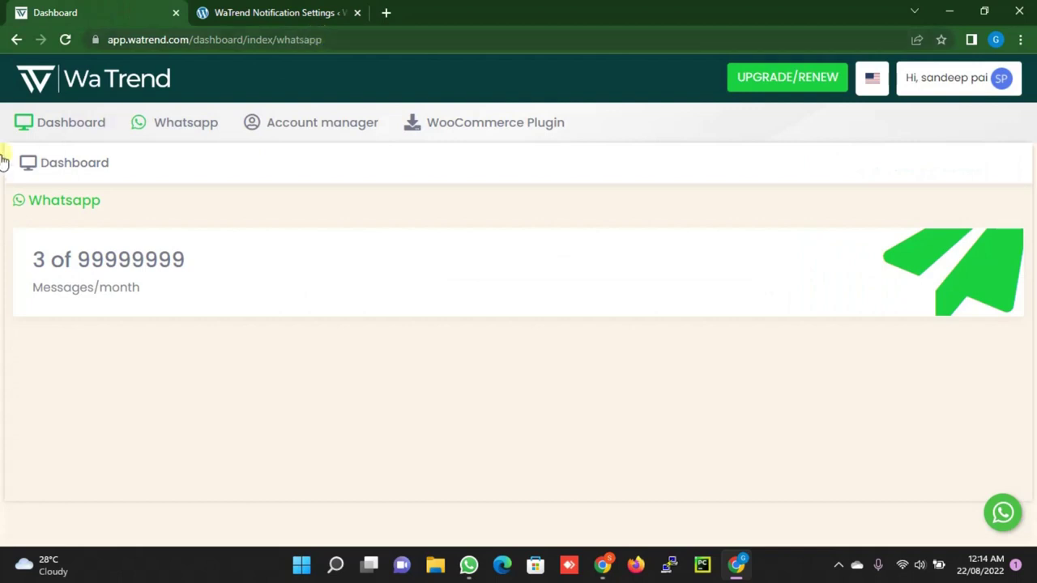
{"action": "left_click", "coordinate": [195, 126]}
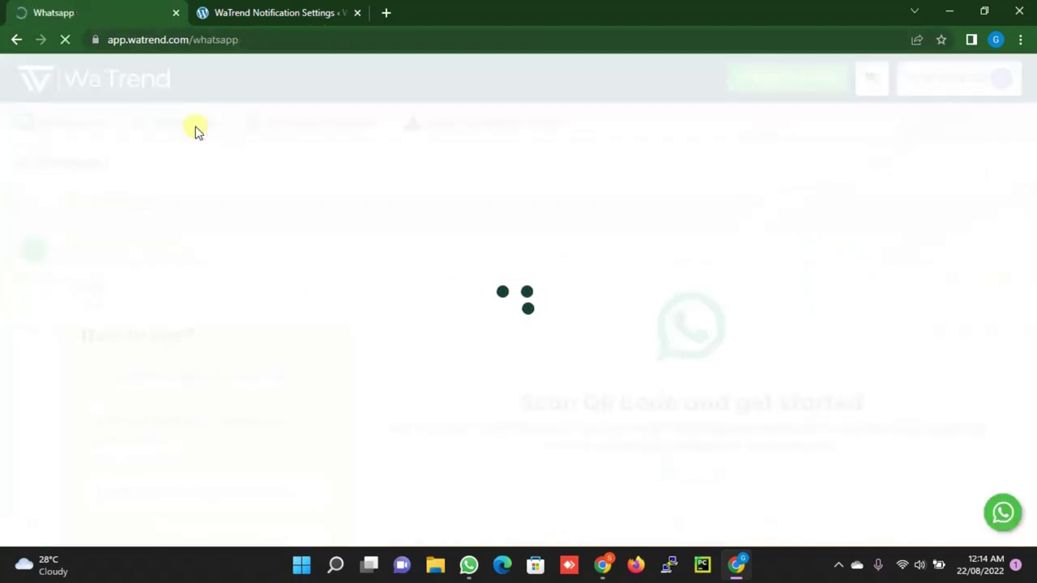
{"action": "left_click", "coordinate": [34, 249]}
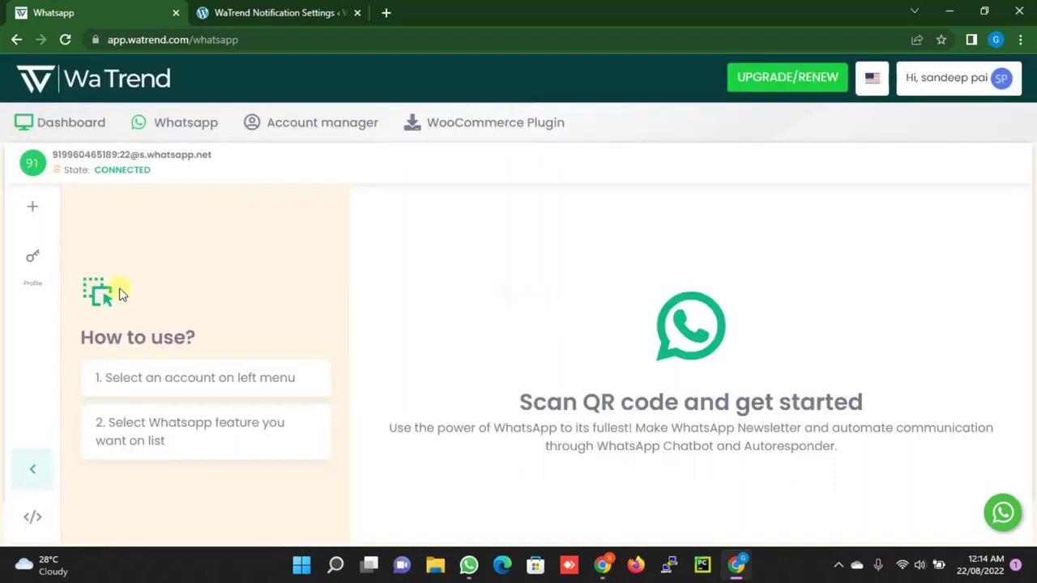
{"action": "left_click", "coordinate": [34, 264]}
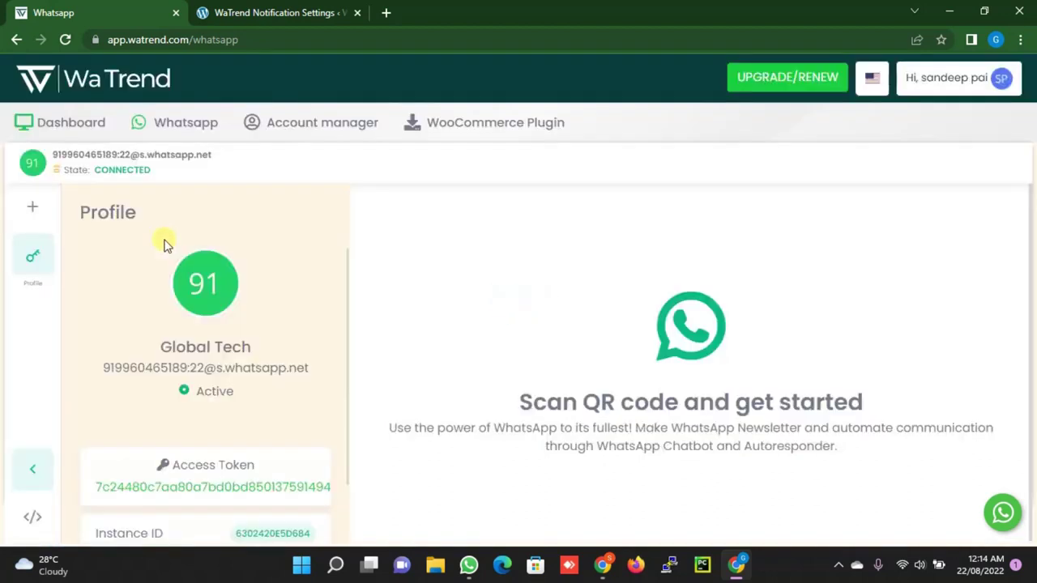
{"action": "scroll", "coordinate": [254, 298], "scroll_direction": "down", "scroll_amount": 1}
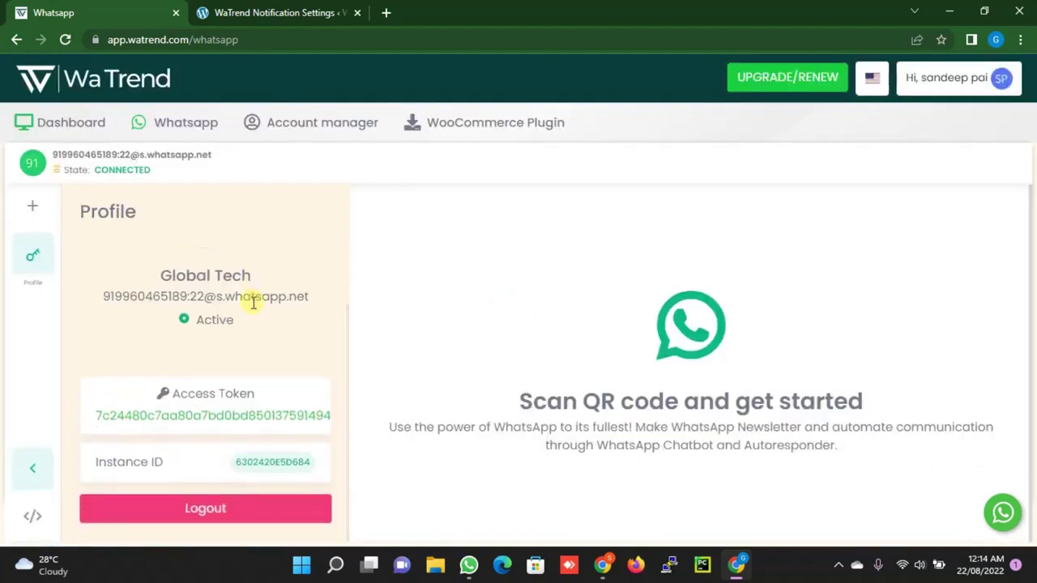
{"action": "double_click", "coordinate": [267, 461]}
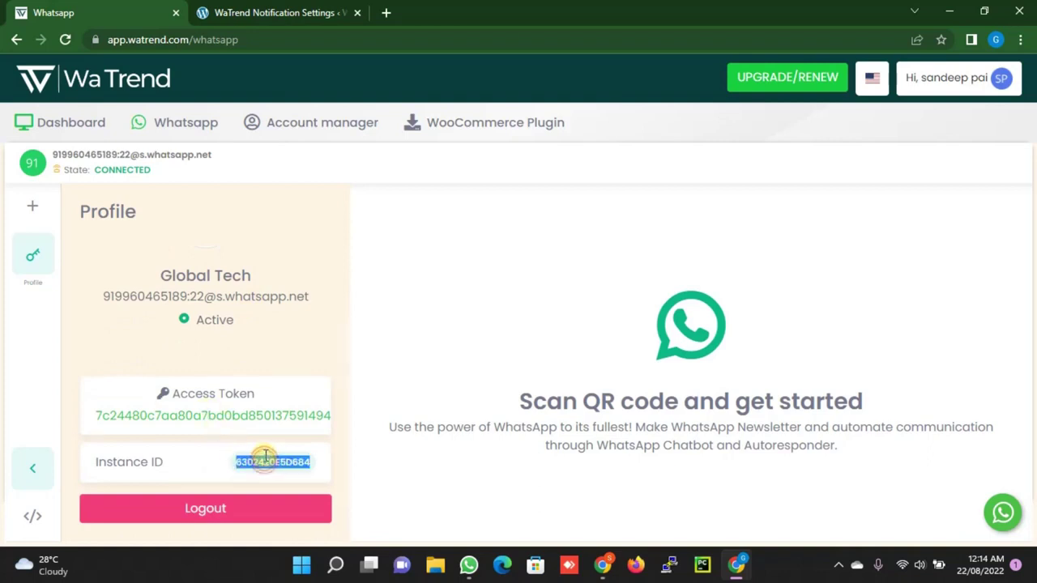
Replace the plugin's Access Token with the token copied from the WaTrend profile, then save changes
{"action": "left_click", "coordinate": [278, 13]}
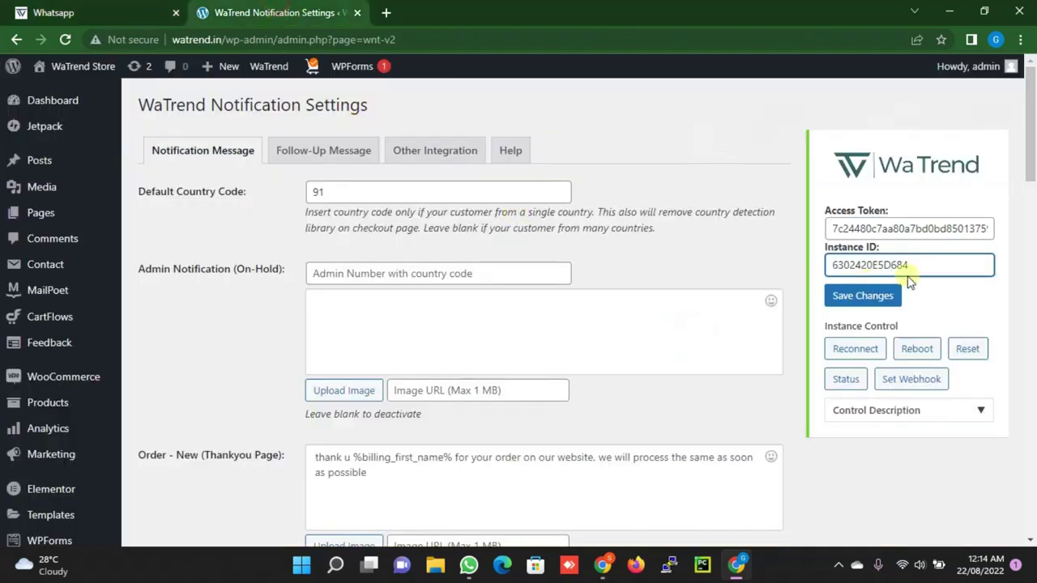
{"action": "double_click", "coordinate": [914, 264]}
{"action": "left_click", "coordinate": [918, 260]}
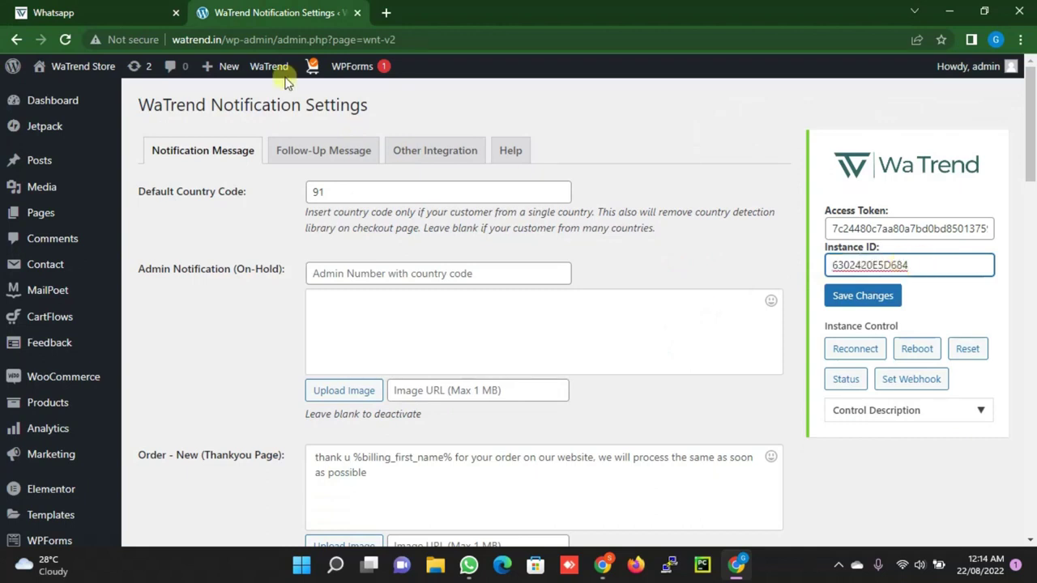
{"action": "left_click", "coordinate": [132, 11]}
{"action": "double_click", "coordinate": [251, 419]}
{"action": "key", "text": "ctrl+c"}
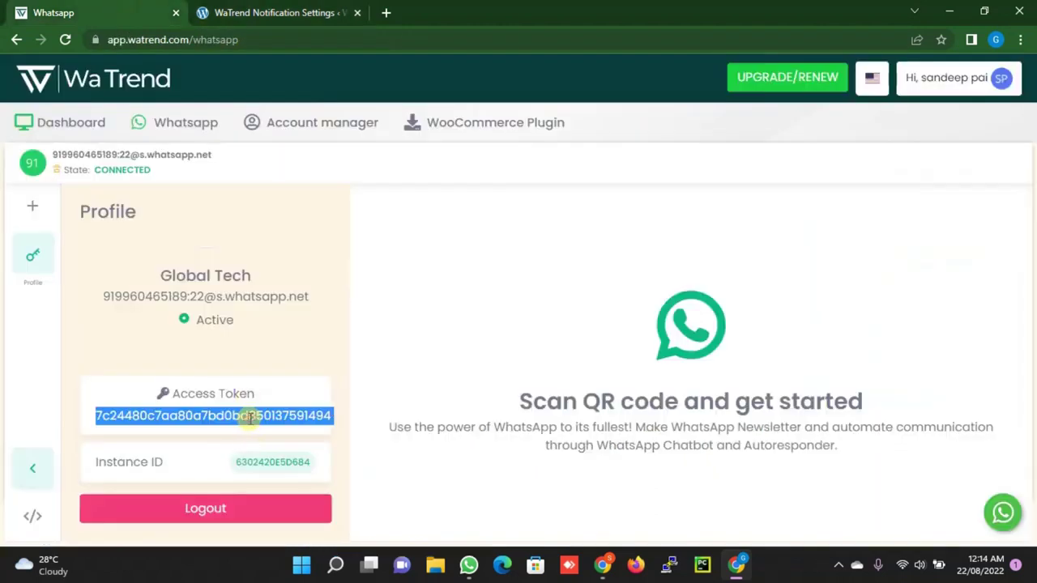
{"action": "left_click", "coordinate": [260, 12]}
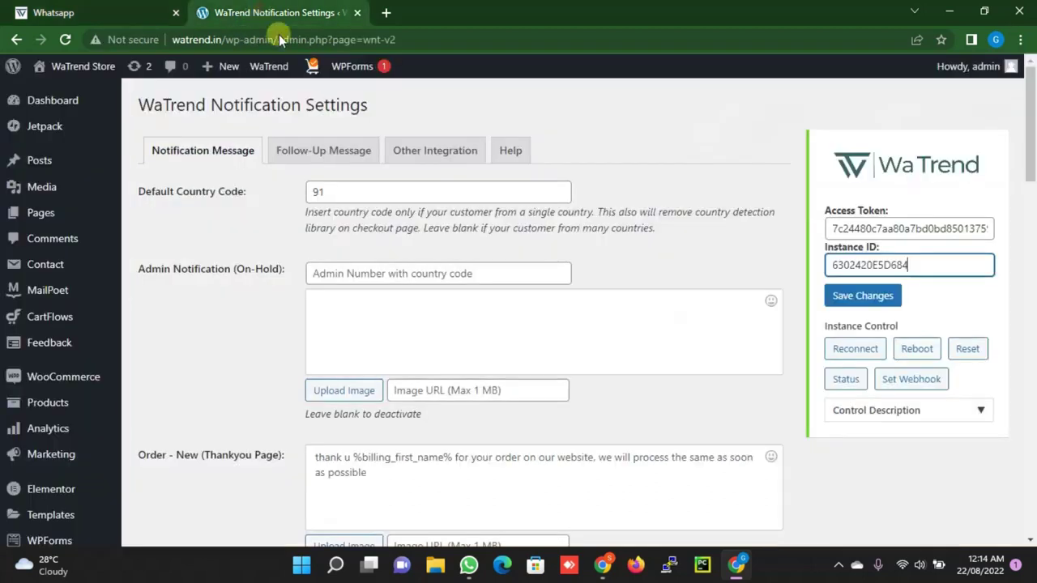
{"action": "left_click", "coordinate": [948, 227]}
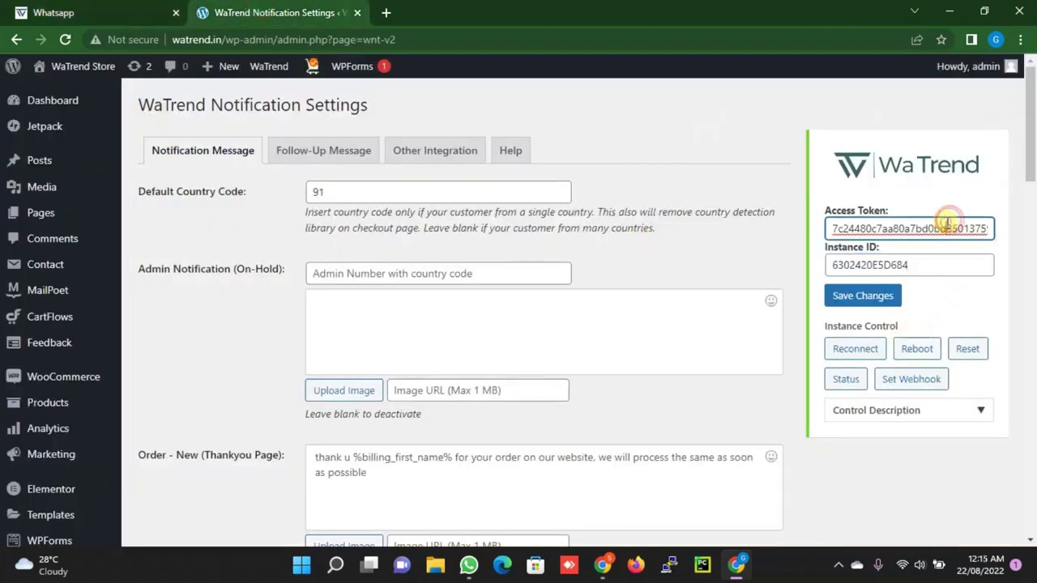
{"action": "double_click", "coordinate": [946, 226]}
{"action": "key", "text": "BackSpace"}
{"action": "key", "text": "ctrl+v"}
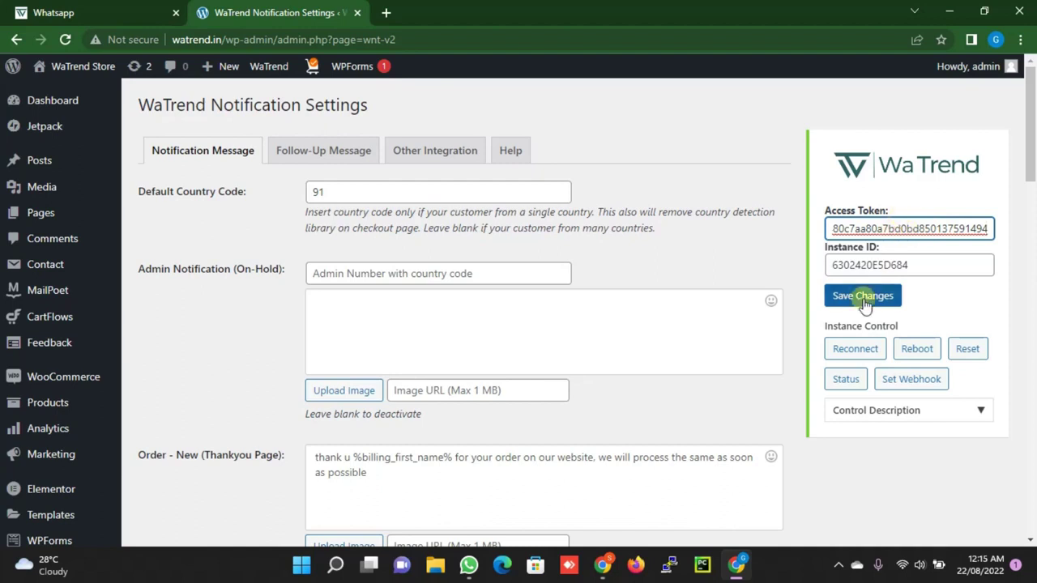
{"action": "left_click", "coordinate": [861, 299]}
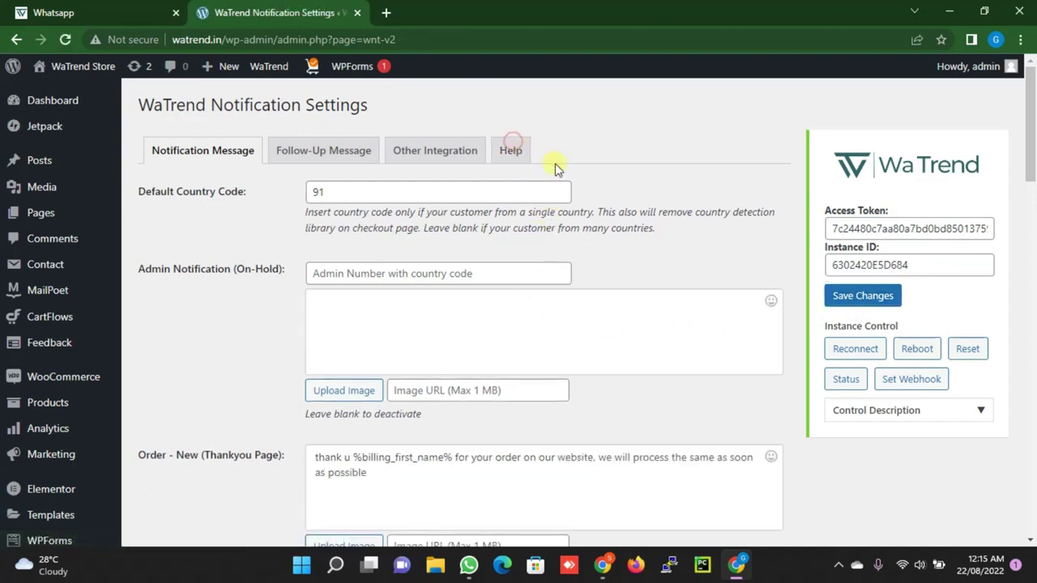
From the Help tab, send 'Test Message from watrend' to a recipient's WhatsApp number
{"action": "left_click", "coordinate": [519, 159]}
{"action": "scroll", "coordinate": [558, 184], "scroll_direction": "down", "scroll_amount": 4}
{"action": "left_click", "coordinate": [394, 311]}
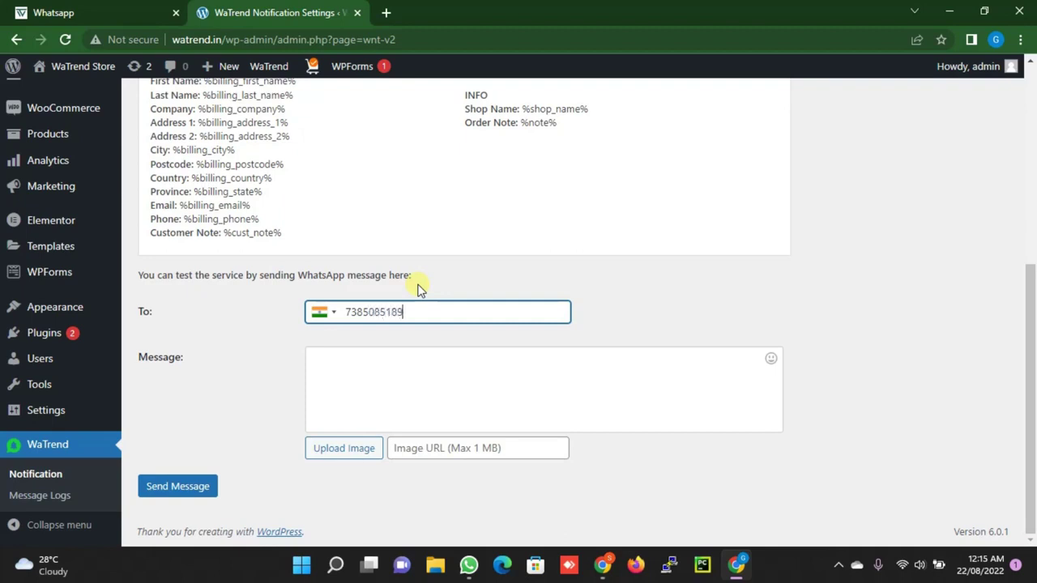
{"action": "key", "text": "Tab"}
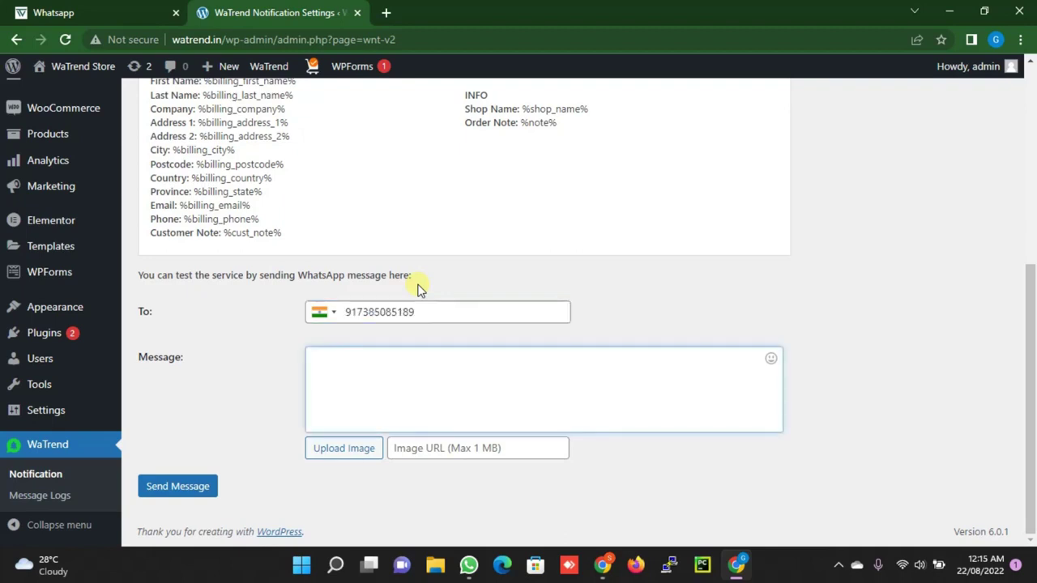
{"action": "type", "text": "Test Message from wa"}
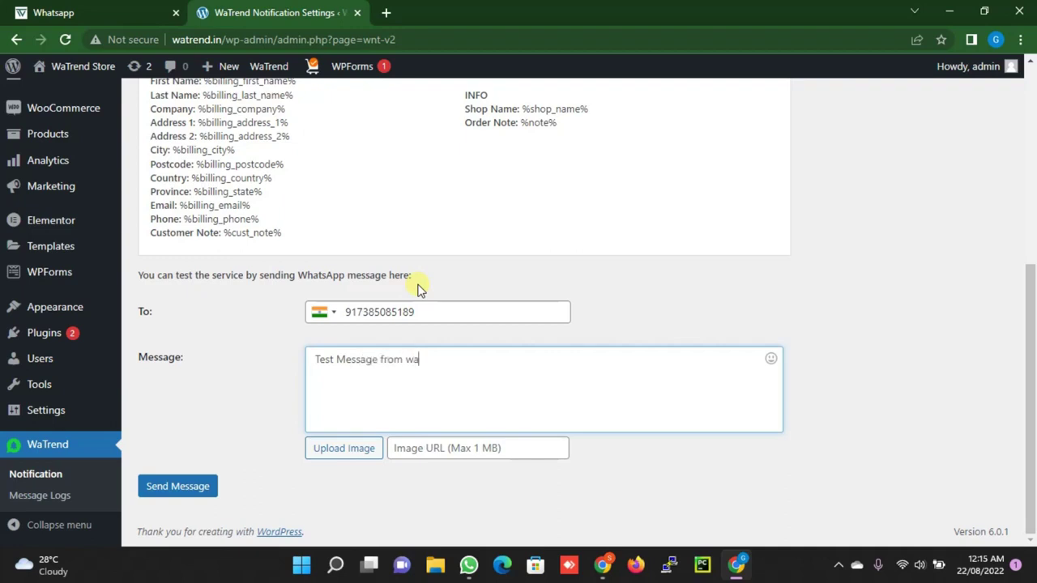
{"action": "type", "text": "trend"}
{"action": "left_click", "coordinate": [197, 486]}
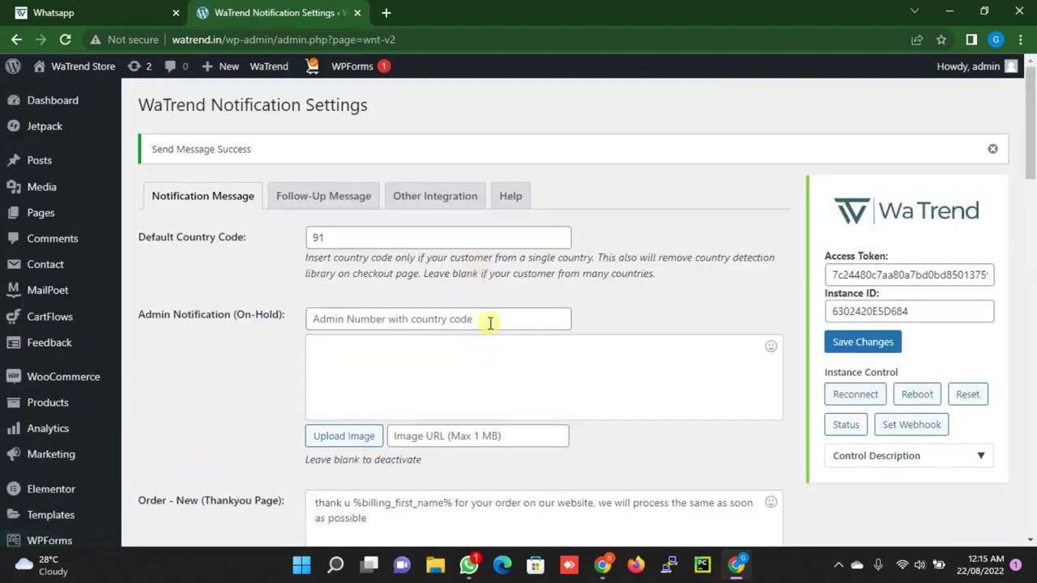
Read the arrived test message in WhatsApp Desktop's top chat, then minimize WhatsApp
{"action": "left_click", "coordinate": [469, 565]}
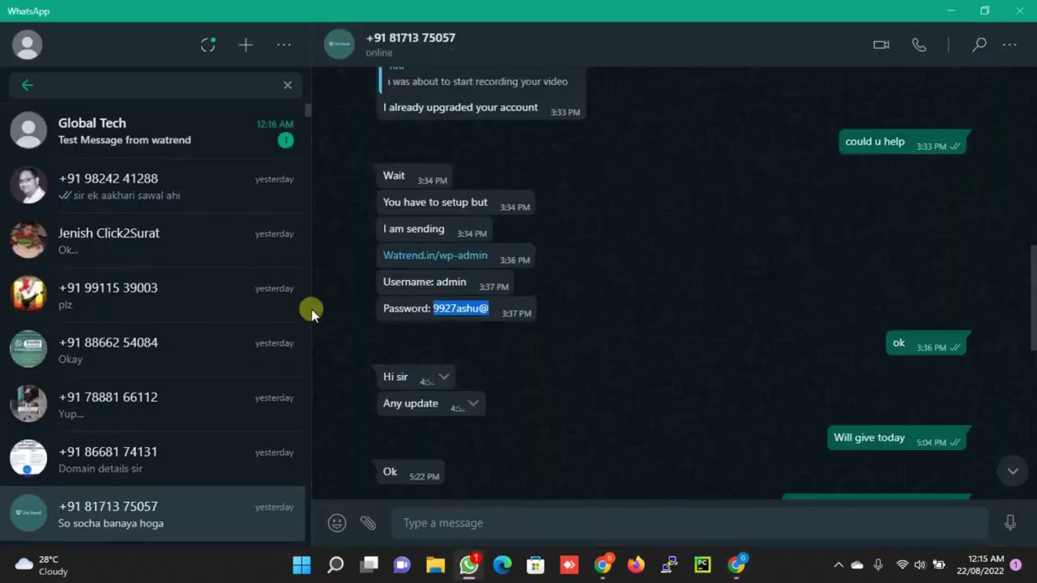
{"action": "left_click", "coordinate": [131, 141]}
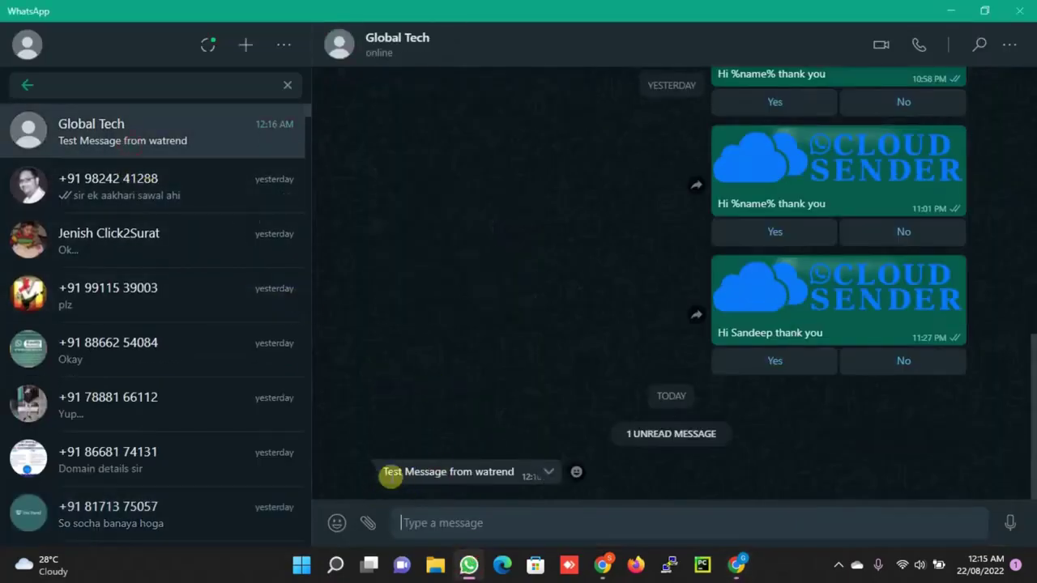
{"action": "left_click", "coordinate": [951, 9]}
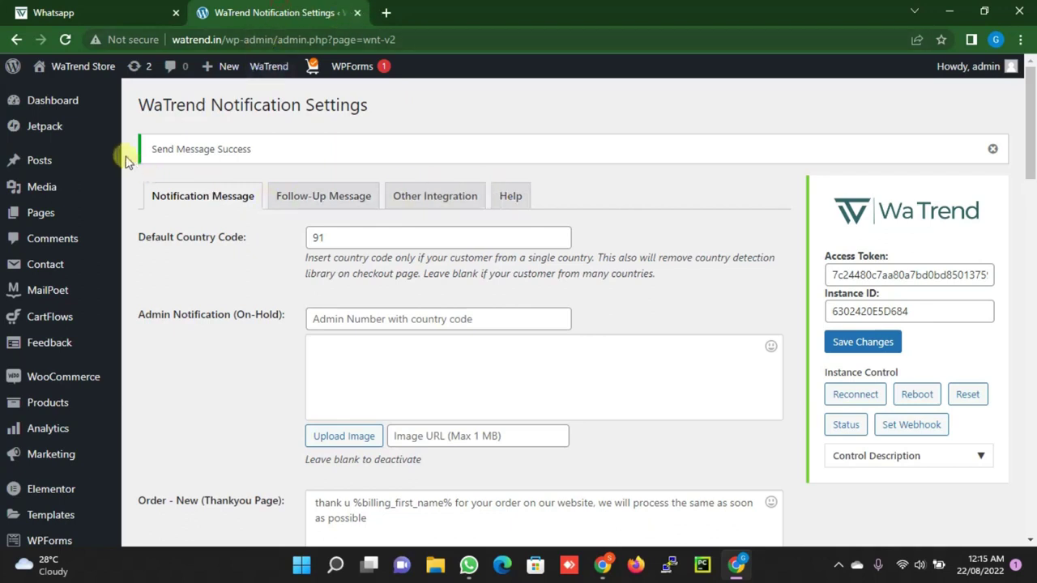
Load watrend.in in a new Chrome Incognito window and open the Women category
{"action": "right_click", "coordinate": [603, 565]}
{"action": "left_click", "coordinate": [599, 447]}
{"action": "type", "text": "watre"}
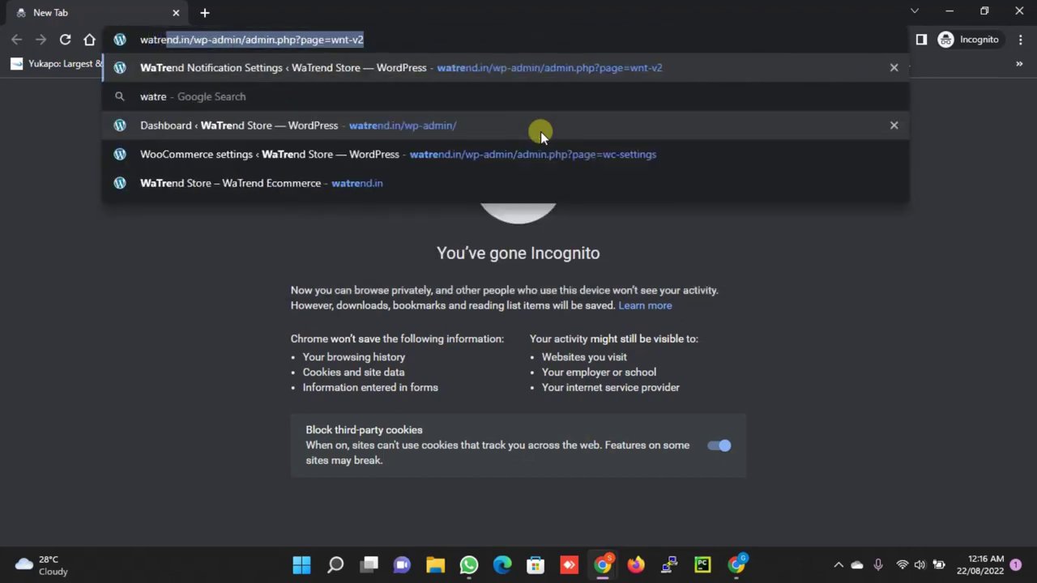
{"action": "type", "text": "nd.in/wp-admin/admin.php?"}
{"action": "key", "text": "BackSpace"}
{"action": "key", "text": "BackSpace"}
{"action": "key", "text": "BackSpace"}
{"action": "key", "text": "BackSpace"}
{"action": "key", "text": "BackSpace"}
{"action": "key", "text": "BackSpace"}
{"action": "key", "text": "BackSpace"}
{"action": "key", "text": "BackSpace"}
{"action": "key", "text": "BackSpace"}
{"action": "key", "text": "BackSpace"}
{"action": "key", "text": "BackSpace"}
{"action": "key", "text": "BackSpace"}
{"action": "key", "text": "BackSpace"}
{"action": "key", "text": "BackSpace"}
{"action": "key", "text": "BackSpace"}
{"action": "key", "text": "BackSpace"}
{"action": "key", "text": "BackSpace"}
{"action": "key", "text": "BackSpace"}
{"action": "key", "text": "BackSpace"}
{"action": "key", "text": "BackSpace"}
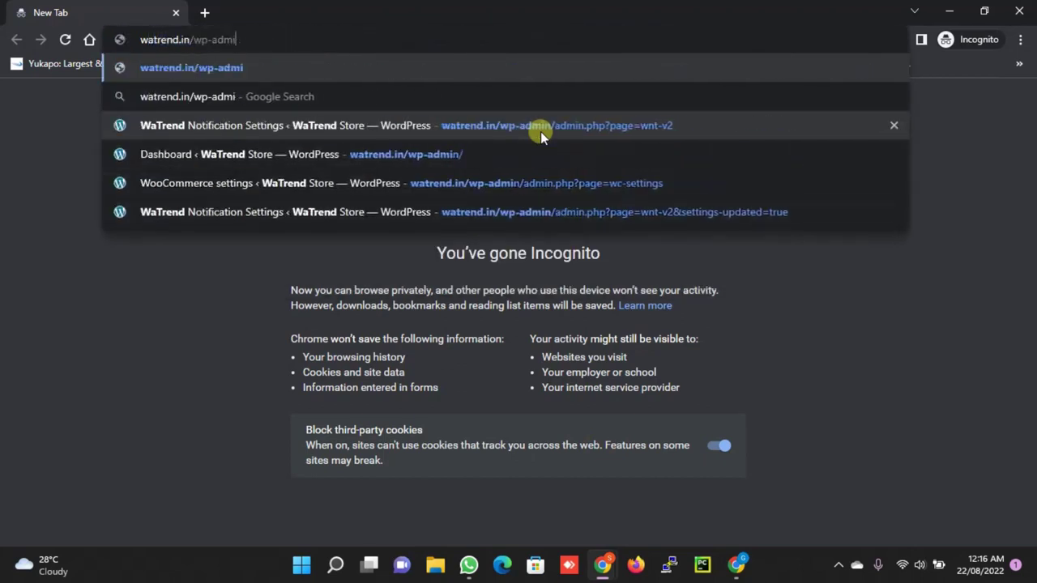
{"action": "key", "text": "Return"}
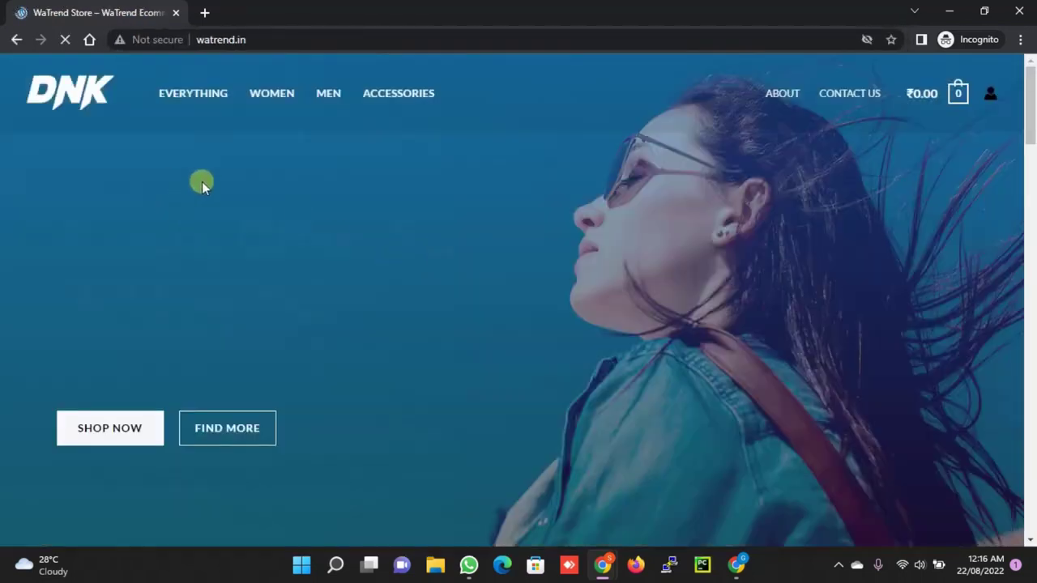
{"action": "left_click", "coordinate": [275, 99]}
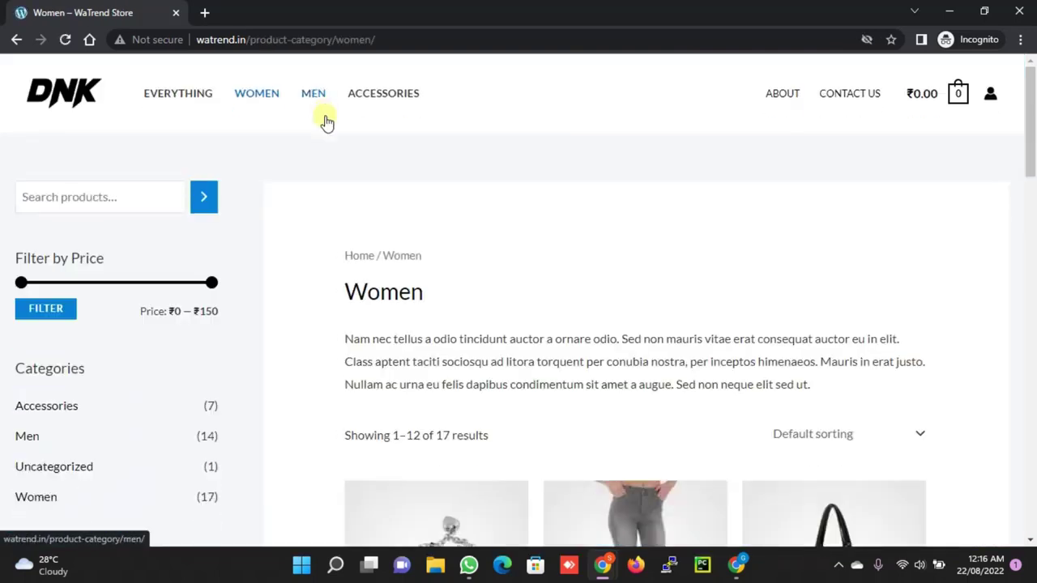
Add the Anchor Bracelet to the cart and proceed from the cart to checkout
{"action": "scroll", "coordinate": [484, 245], "scroll_direction": "down", "scroll_amount": 2}
{"action": "scroll", "coordinate": [483, 245], "scroll_direction": "down", "scroll_amount": 3}
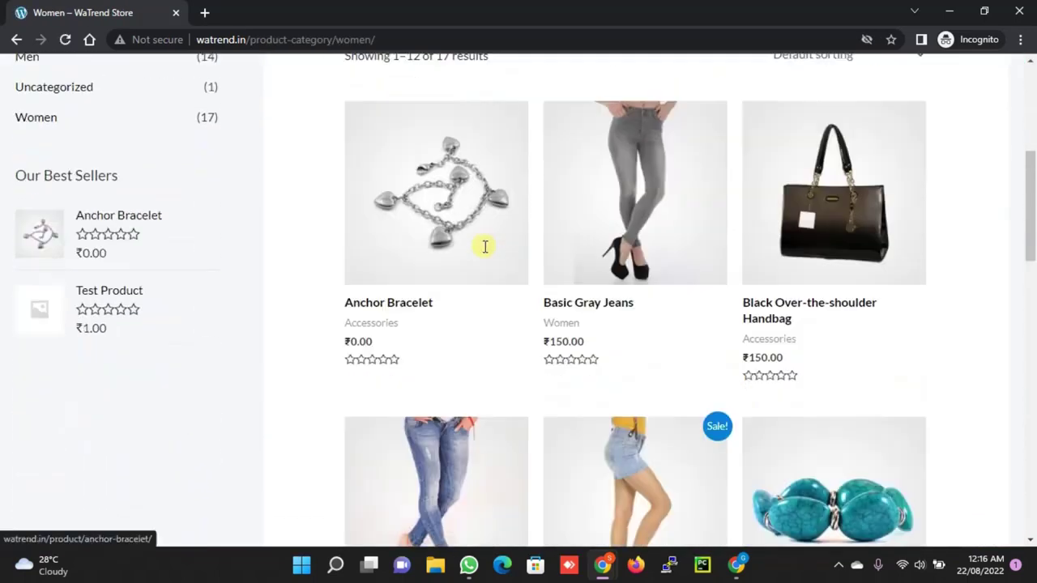
{"action": "left_click", "coordinate": [416, 235]}
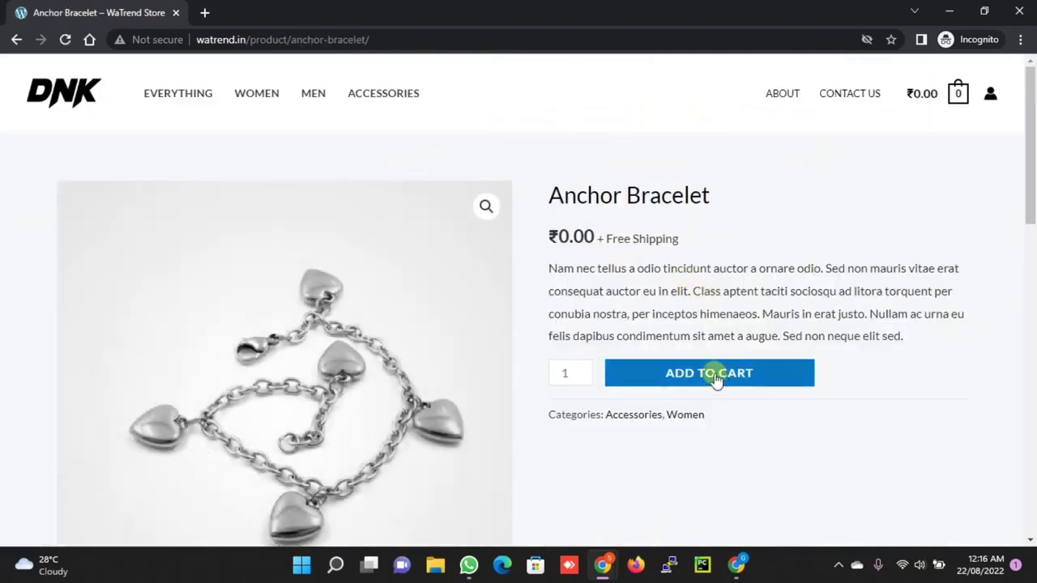
{"action": "left_click", "coordinate": [717, 375]}
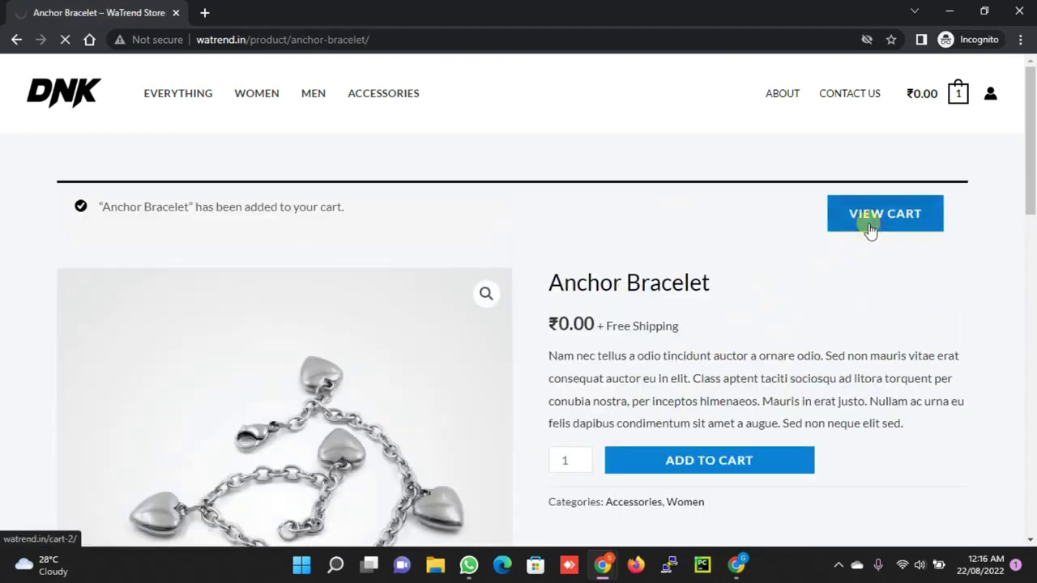
{"action": "scroll", "coordinate": [861, 236], "scroll_direction": "down", "scroll_amount": 3}
{"action": "left_click", "coordinate": [737, 454]}
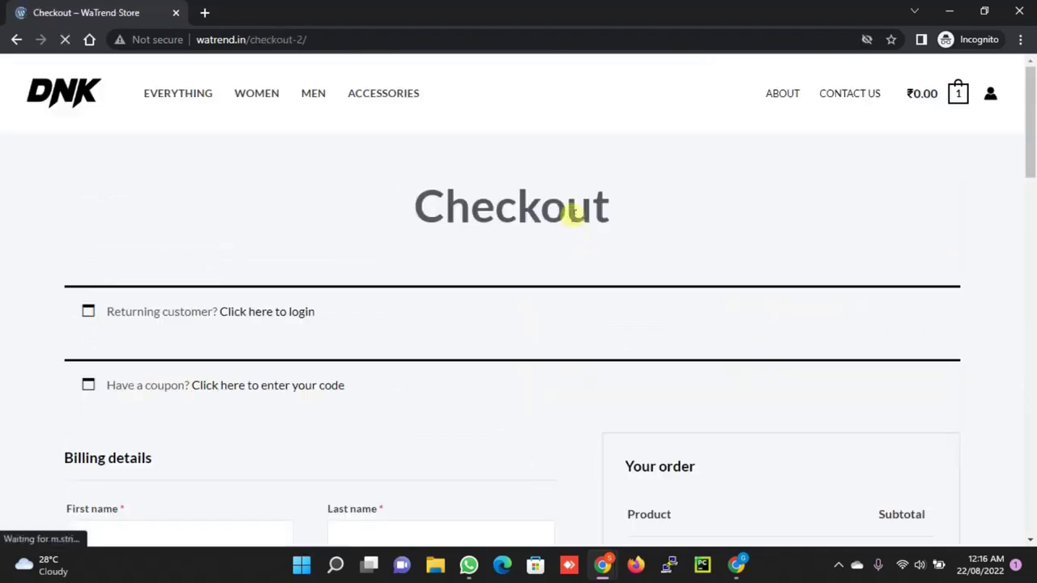
Enter the customer's billing first and last name on the checkout page
{"action": "scroll", "coordinate": [572, 210], "scroll_direction": "down", "scroll_amount": 5}
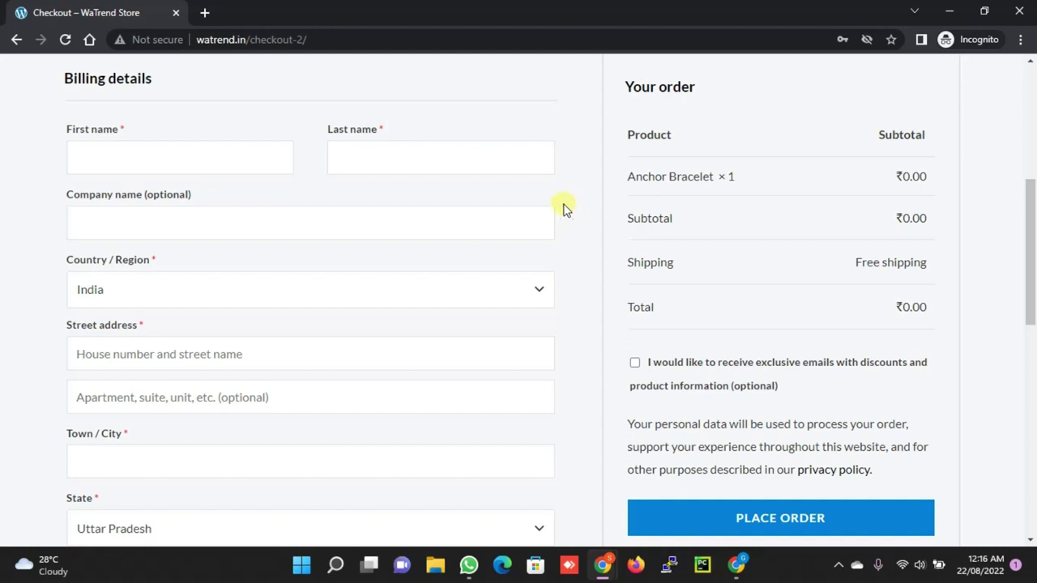
{"action": "scroll", "coordinate": [449, 239], "scroll_direction": "down", "scroll_amount": 3}
{"action": "scroll", "coordinate": [447, 243], "scroll_direction": "up", "scroll_amount": 4}
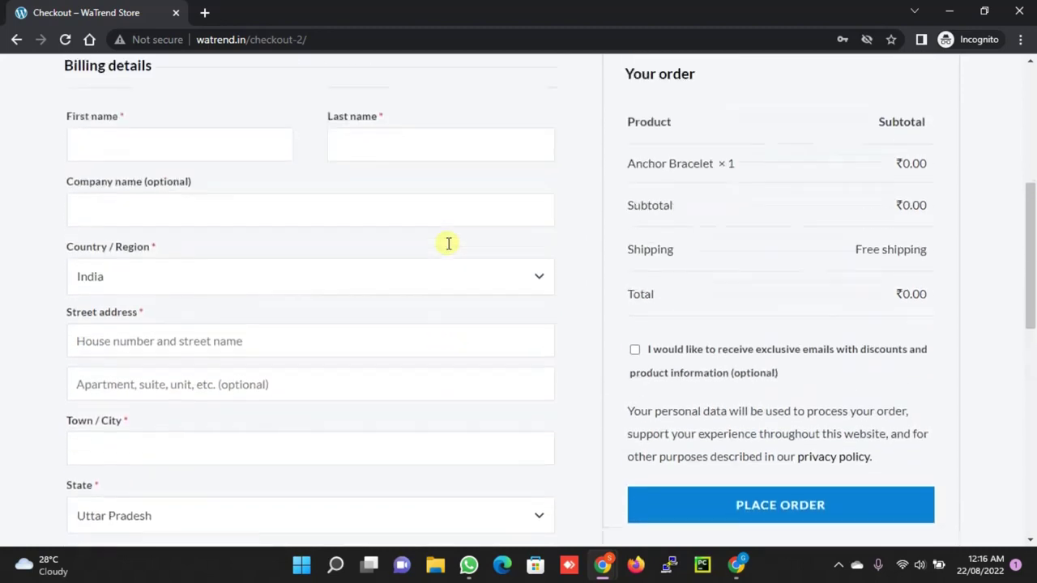
{"action": "left_click", "coordinate": [192, 233]}
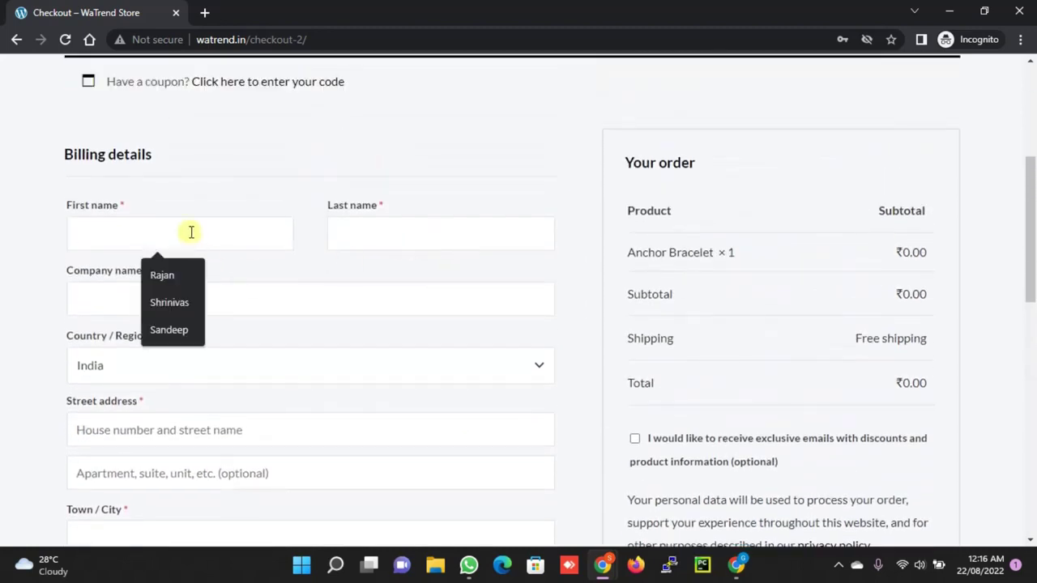
{"action": "type", "text": "Sandeep"}
{"action": "key", "text": "Tab"}
{"action": "type", "text": "Pa"}
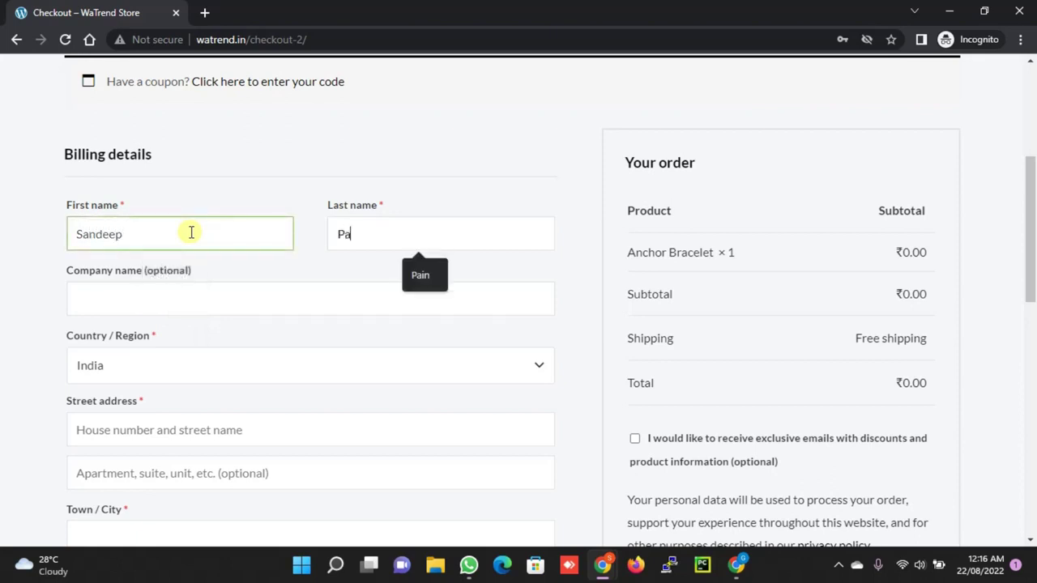
{"action": "key", "text": "Tab"}
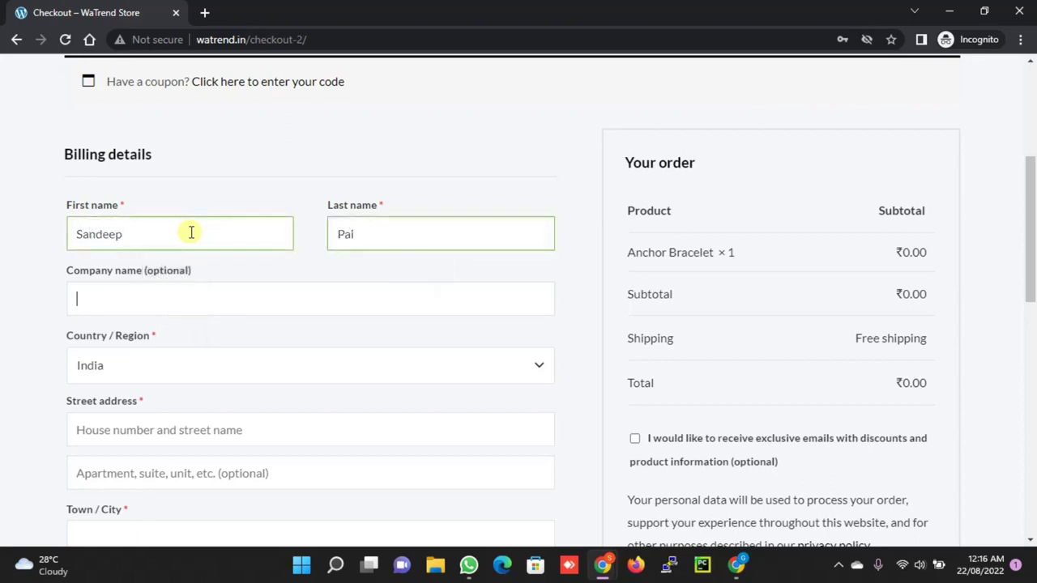
Fill in the billing street address, second address line and town, and select Maharashtra as state
{"action": "scroll", "coordinate": [191, 232], "scroll_direction": "down", "scroll_amount": 2}
{"action": "left_click", "coordinate": [139, 266]}
{"action": "type", "text": "Muma"}
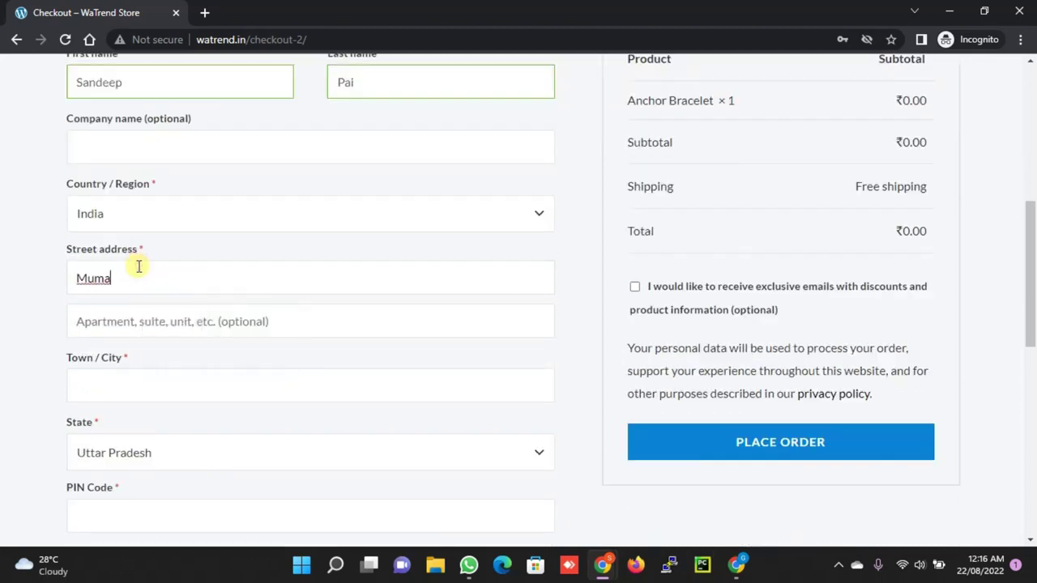
{"action": "key", "text": "BackSpace"}
{"action": "type", "text": "bai"}
{"action": "key", "text": "Tab"}
{"action": "type", "text": "Mumbai"}
{"action": "key", "text": "Tab"}
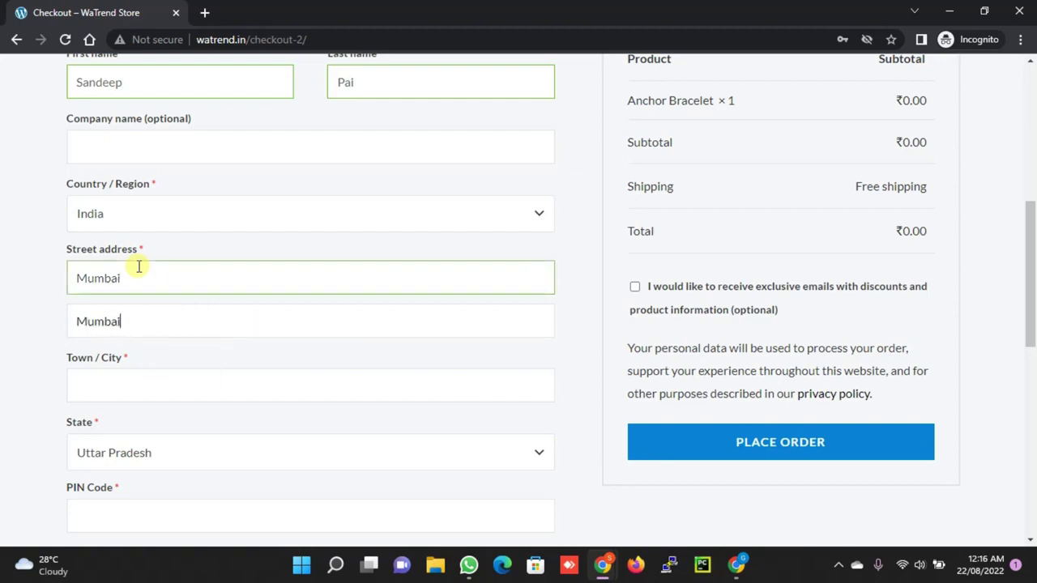
{"action": "type", "text": "Mumbai"}
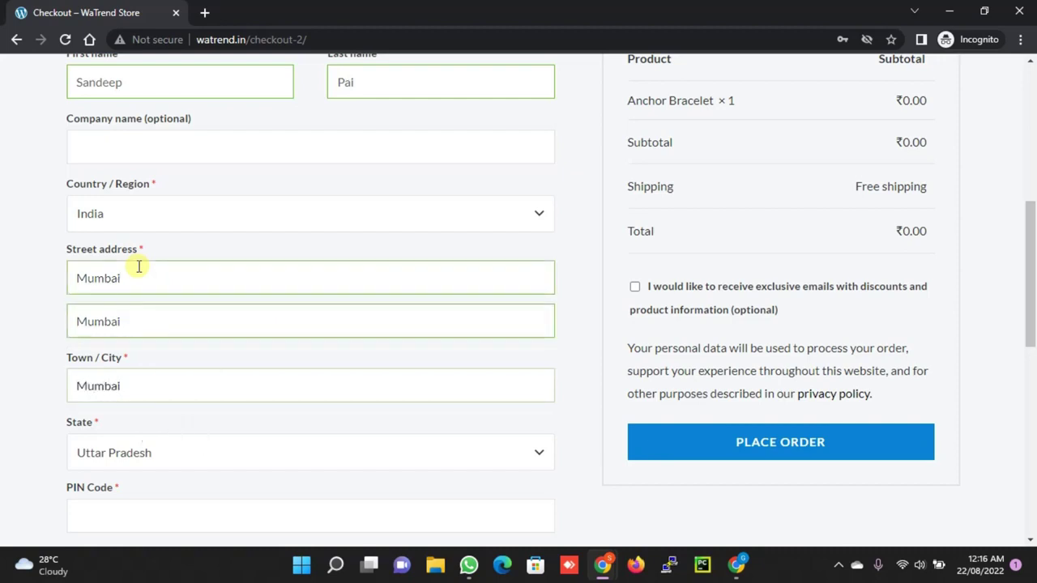
{"action": "key", "text": "Tab"}
{"action": "type", "text": "m"}
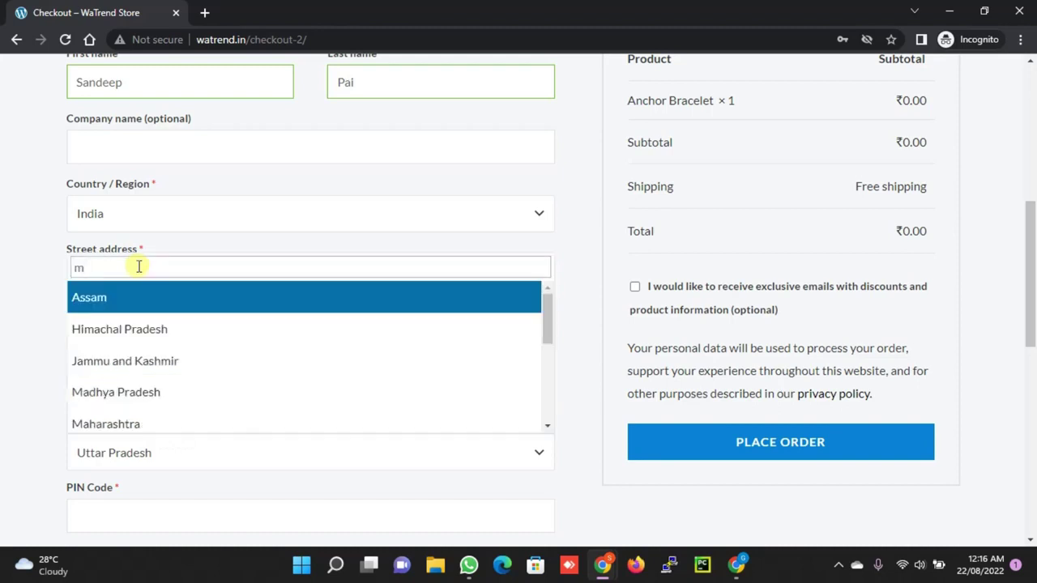
{"action": "type", "text": "m"}
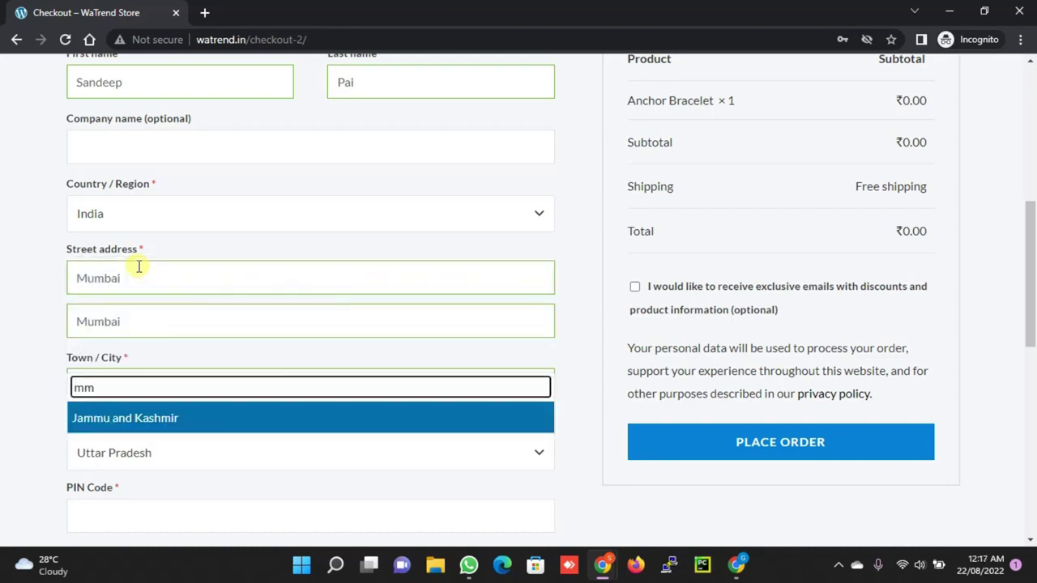
{"action": "key", "text": "BackSpace"}
{"action": "type", "text": "aha"}
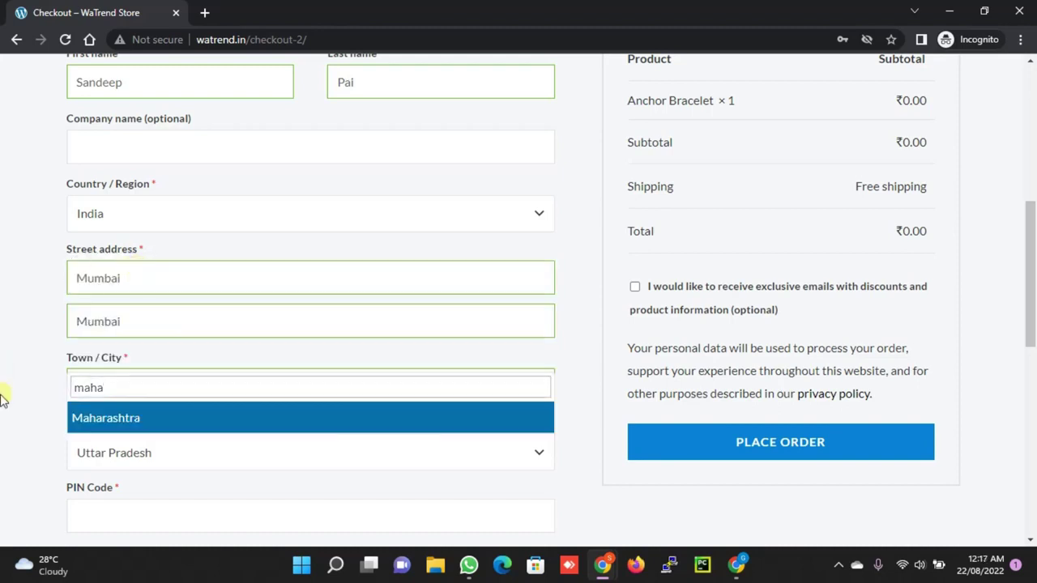
{"action": "left_click", "coordinate": [86, 420]}
Enter the billing PIN code and accept the autofilled phone number and e-mail address
{"action": "scroll", "coordinate": [194, 389], "scroll_direction": "down", "scroll_amount": 3}
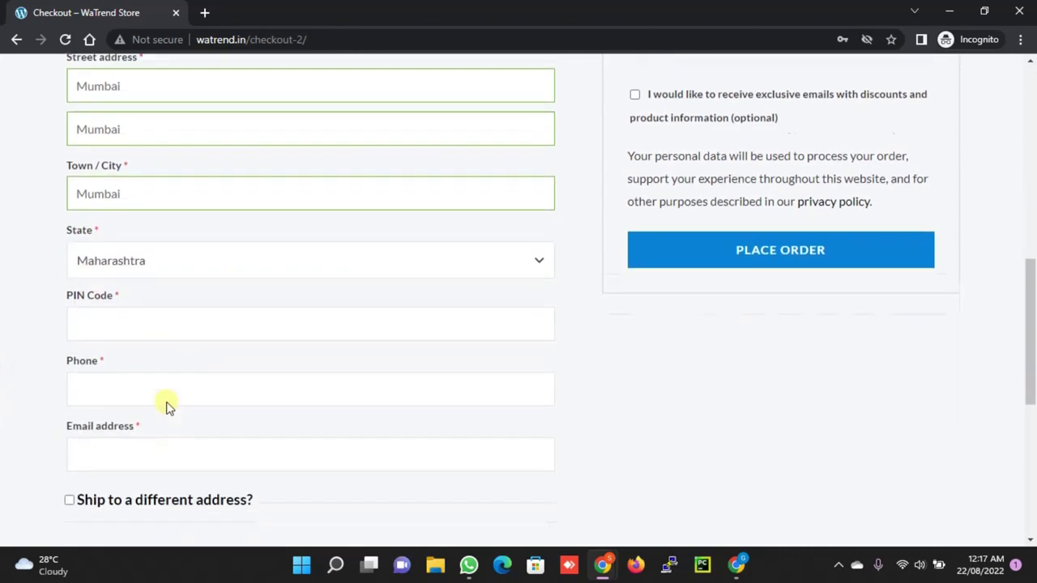
{"action": "scroll", "coordinate": [166, 407], "scroll_direction": "down", "scroll_amount": 1}
{"action": "left_click", "coordinate": [159, 211]}
{"action": "type", "text": "400060"}
{"action": "key", "text": "Tab"}
{"action": "type", "text": "7"}
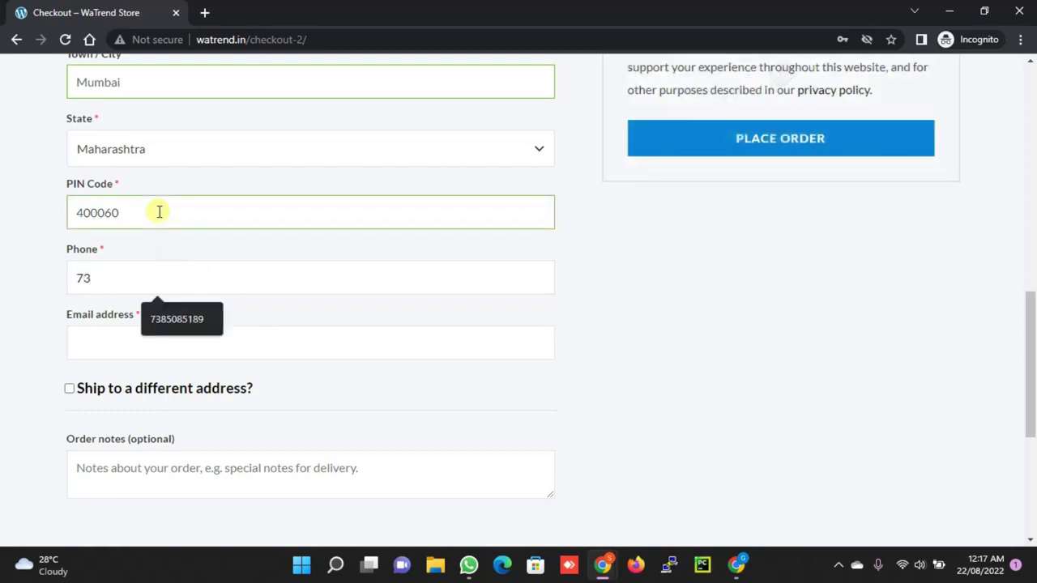
{"action": "type", "text": "3"}
{"action": "key", "text": "Down"}
{"action": "key", "text": "Tab"}
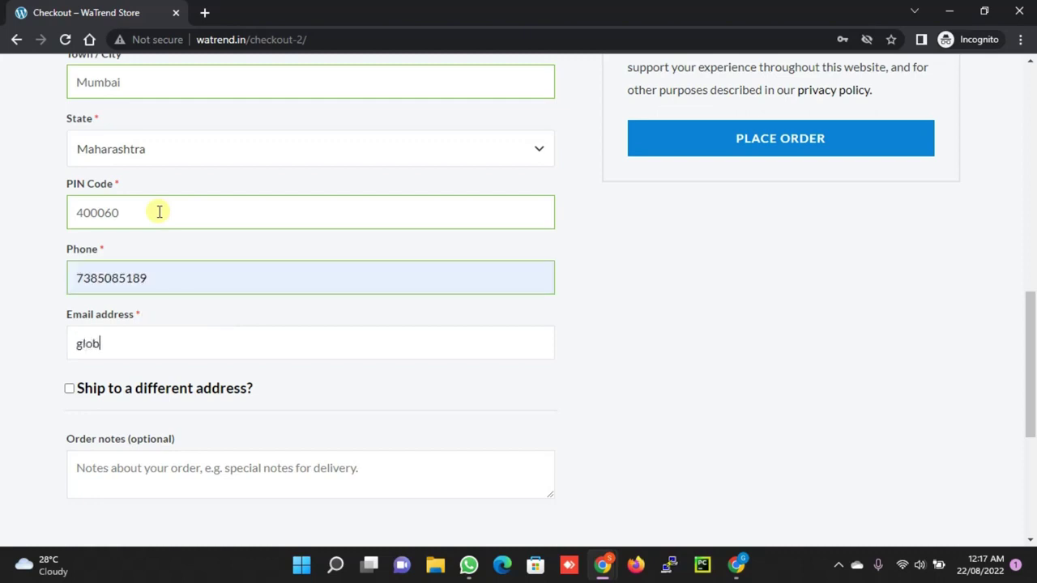
{"action": "type", "text": "glo"}
{"action": "key", "text": "BackSpace"}
{"action": "key", "text": "BackSpace"}
{"action": "key", "text": "BackSpace"}
{"action": "type", "text": "raj"}
{"action": "key", "text": "Down"}
{"action": "key", "text": "Tab"}
Place the test order, then bring up WhatsApp Desktop
{"action": "scroll", "coordinate": [365, 190], "scroll_direction": "down", "scroll_amount": 2}
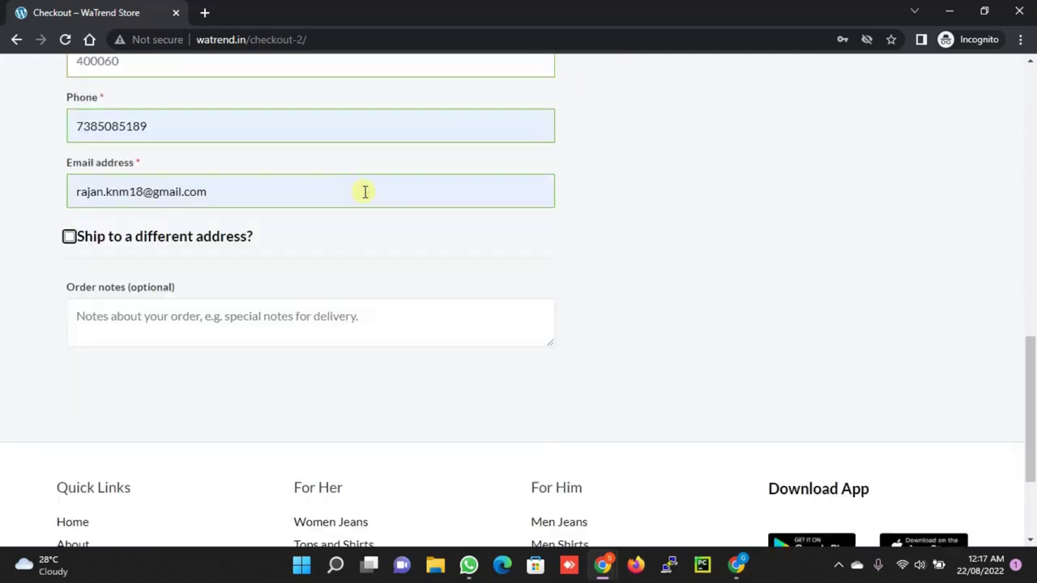
{"action": "scroll", "coordinate": [718, 171], "scroll_direction": "up", "scroll_amount": 4}
{"action": "left_click", "coordinate": [798, 294]}
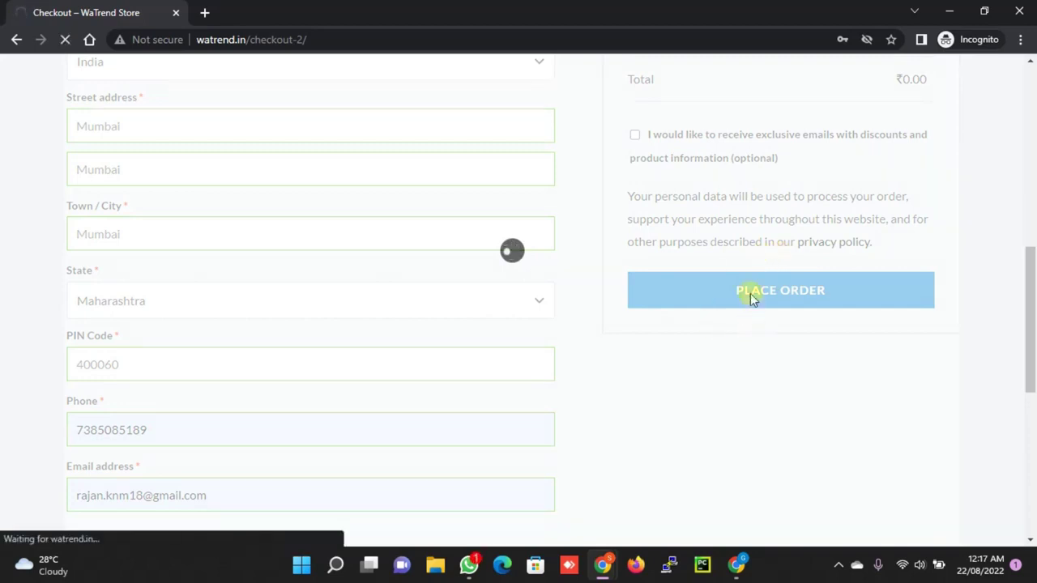
{"action": "left_click", "coordinate": [469, 565]}
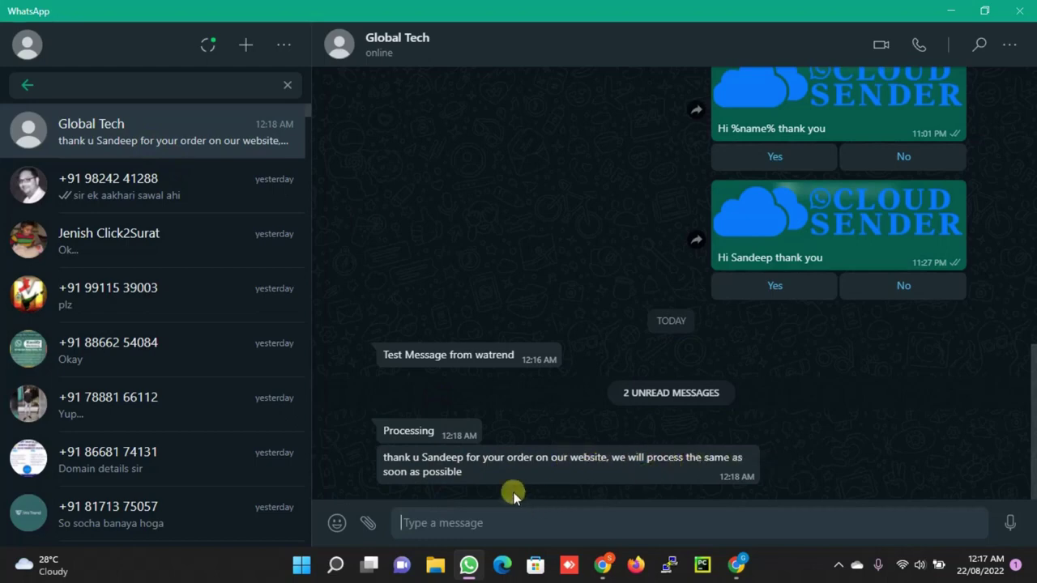
Minimize WhatsApp and return to the WaTrend Notification Settings window in Chrome
{"action": "left_click", "coordinate": [951, 11]}
{"action": "left_click", "coordinate": [737, 478]}
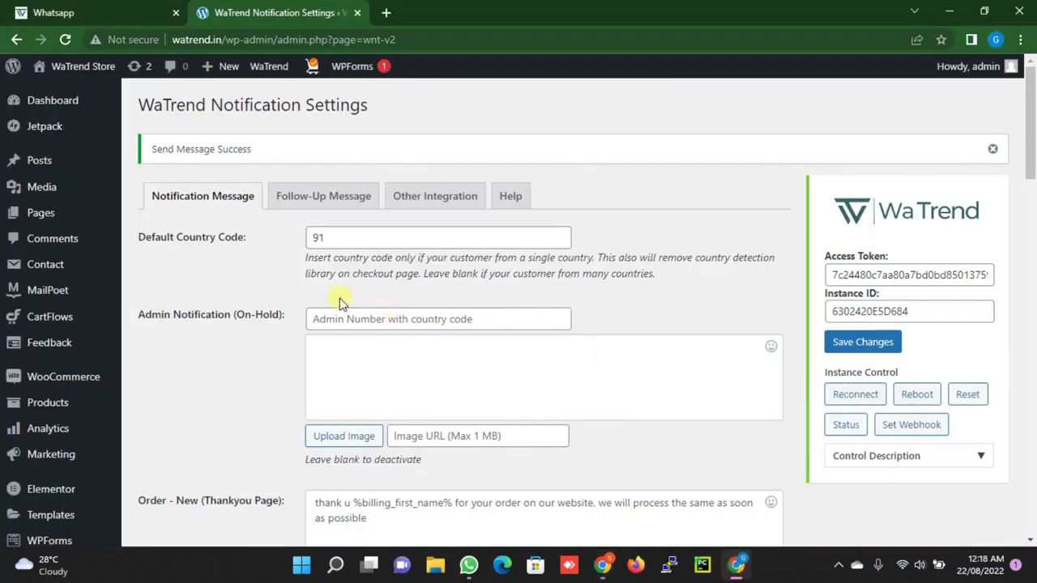
Browse the Follow-Up Message fields, including the 24-hour on-hold delay, then show Other Integration settings
{"action": "scroll", "coordinate": [49, 405], "scroll_direction": "down", "scroll_amount": 2}
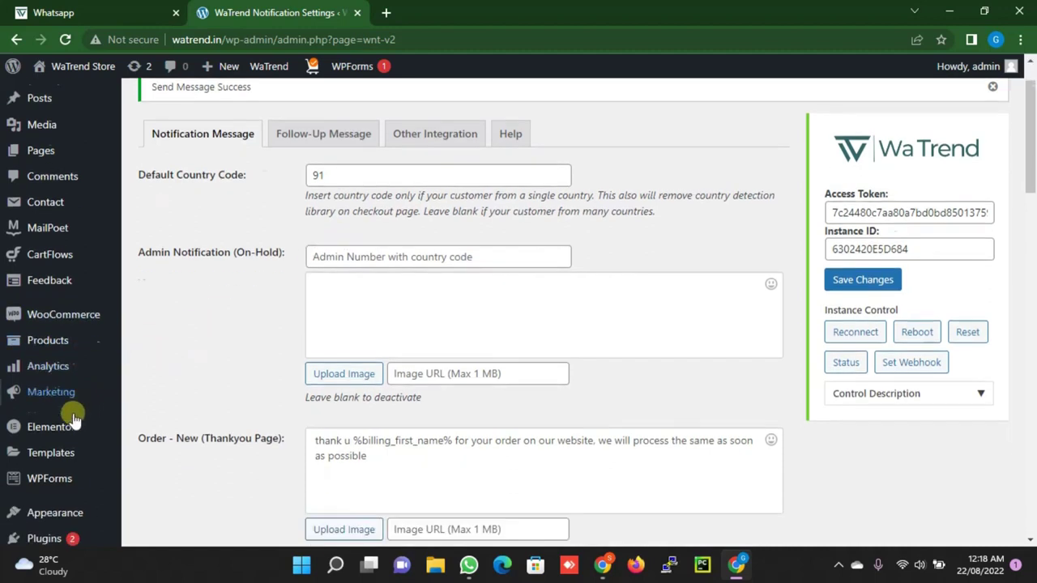
{"action": "mouse_move", "coordinate": [23, 424]}
{"action": "scroll", "coordinate": [319, 289], "scroll_direction": "up", "scroll_amount": 2}
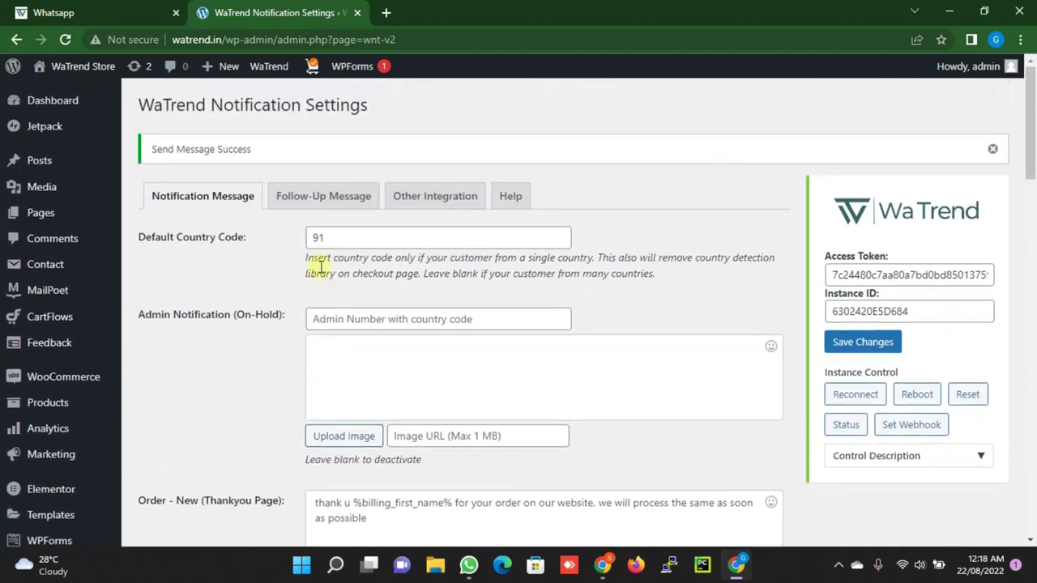
{"action": "left_click", "coordinate": [345, 197]}
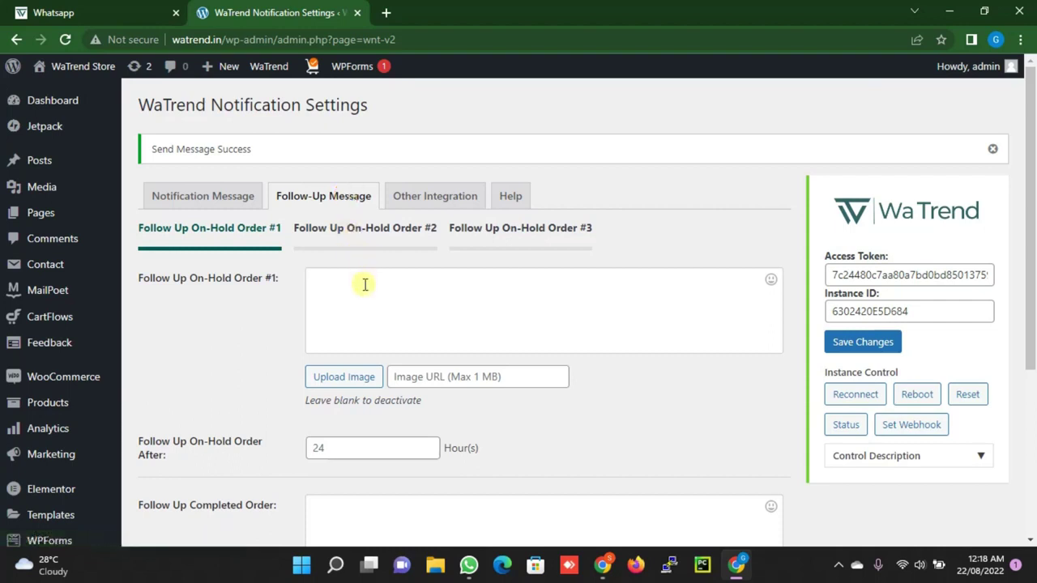
{"action": "scroll", "coordinate": [360, 288], "scroll_direction": "down", "scroll_amount": 1}
{"action": "left_click", "coordinate": [342, 372]}
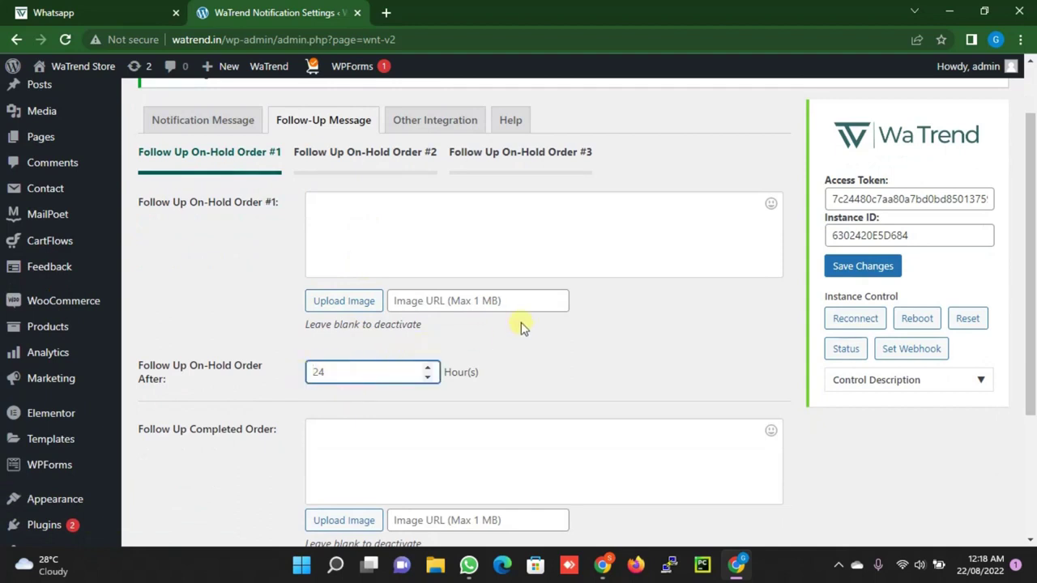
{"action": "scroll", "coordinate": [521, 327], "scroll_direction": "down", "scroll_amount": 2}
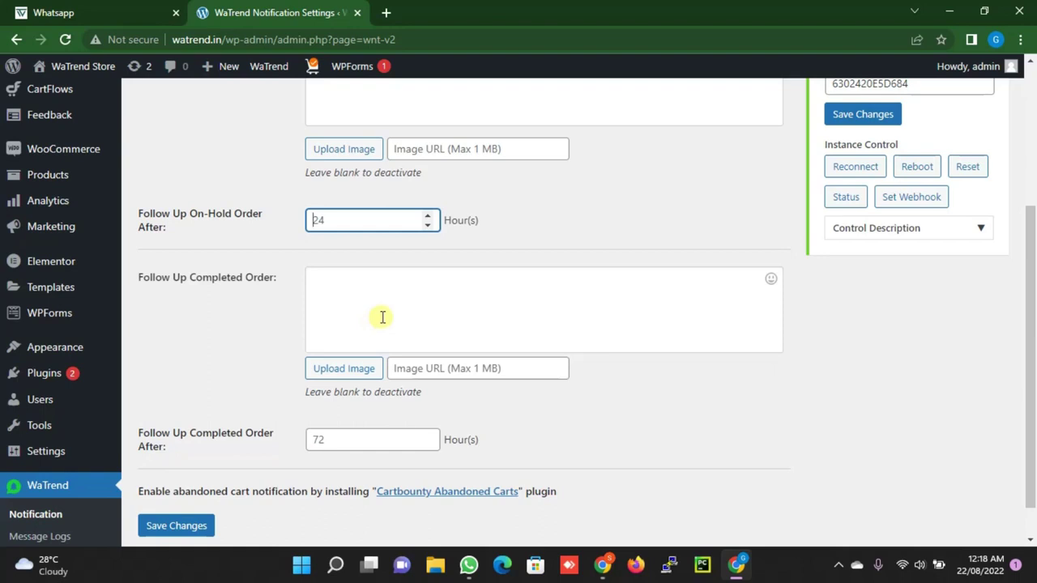
{"action": "scroll", "coordinate": [387, 312], "scroll_direction": "up", "scroll_amount": 3}
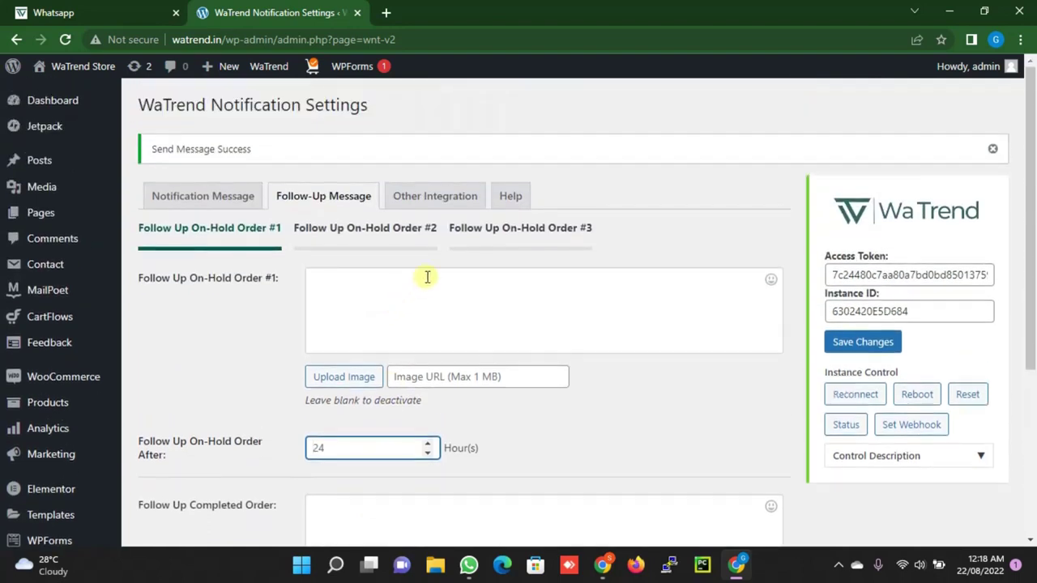
{"action": "left_click", "coordinate": [431, 202]}
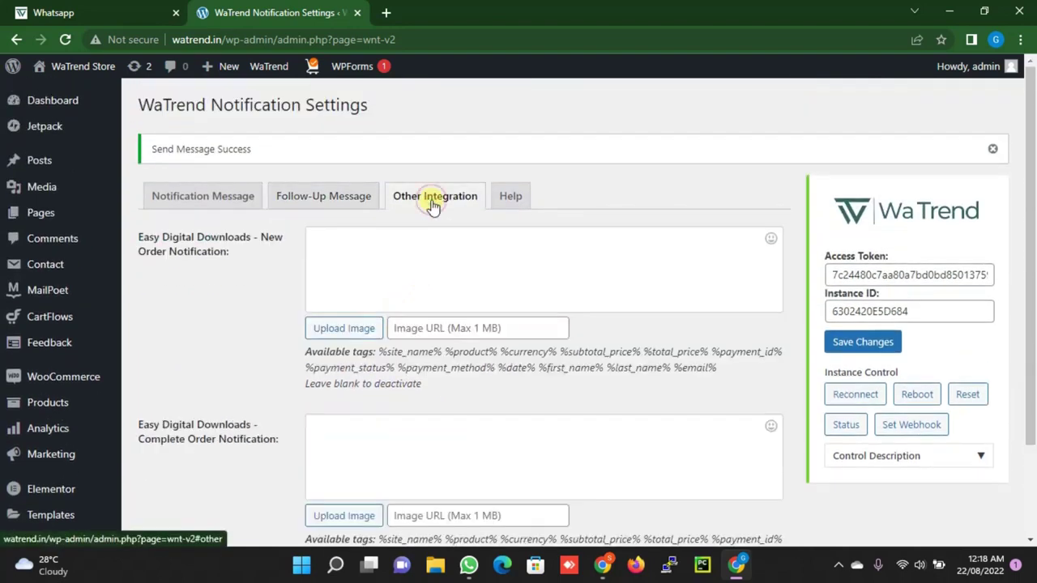
Review WaTrend's Help list of message placeholders such as %order_key% and %billing_address_1%
{"action": "left_click", "coordinate": [504, 201]}
{"action": "scroll", "coordinate": [359, 329], "scroll_direction": "down", "scroll_amount": 4}
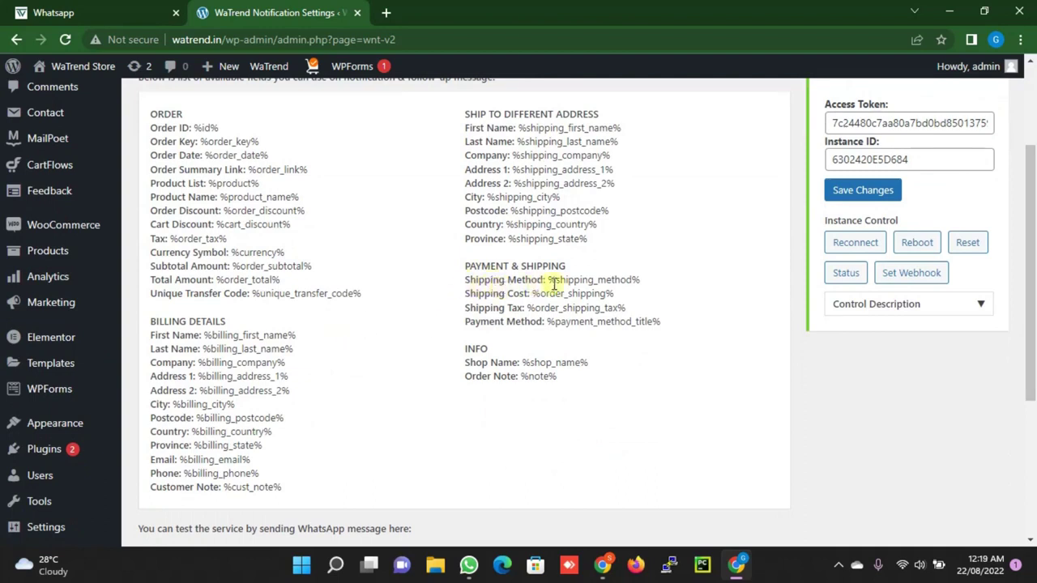
{"action": "scroll", "coordinate": [537, 288], "scroll_direction": "up", "scroll_amount": 1}
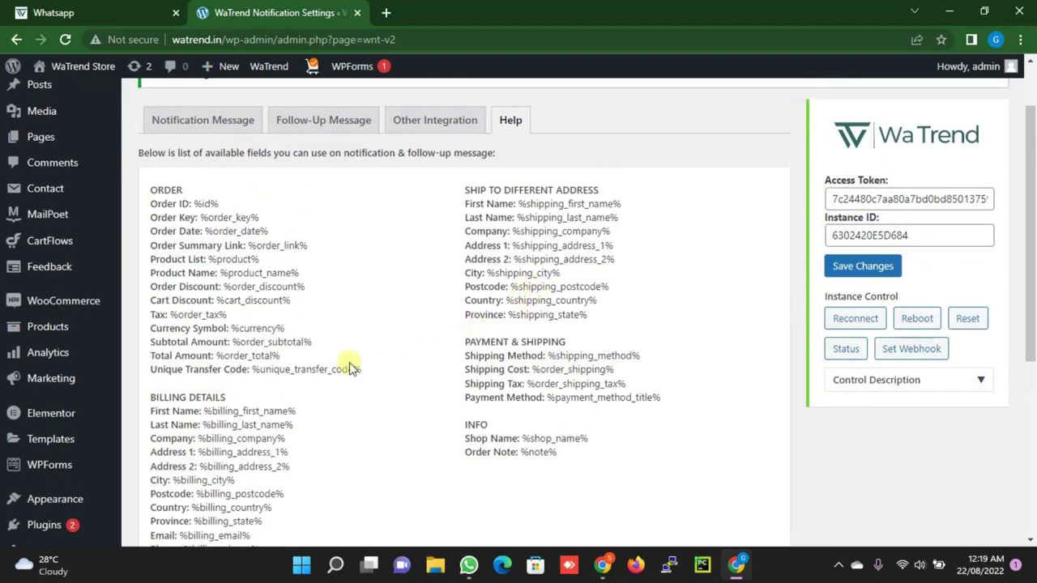
{"action": "scroll", "coordinate": [207, 299], "scroll_direction": "down", "scroll_amount": 2}
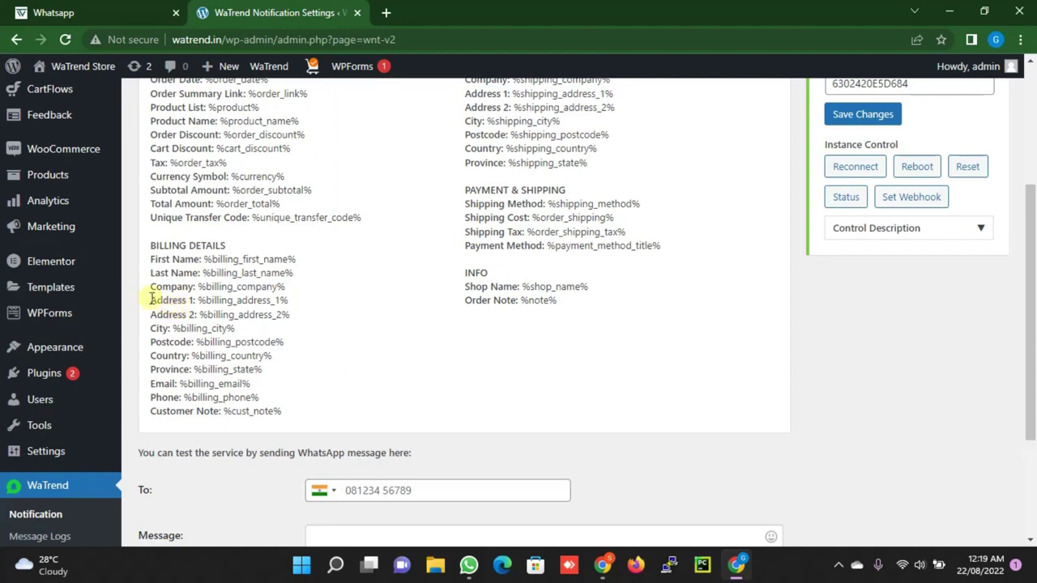
{"action": "scroll", "coordinate": [142, 298], "scroll_direction": "up", "scroll_amount": 3}
{"action": "scroll", "coordinate": [142, 298], "scroll_direction": "up", "scroll_amount": 1}
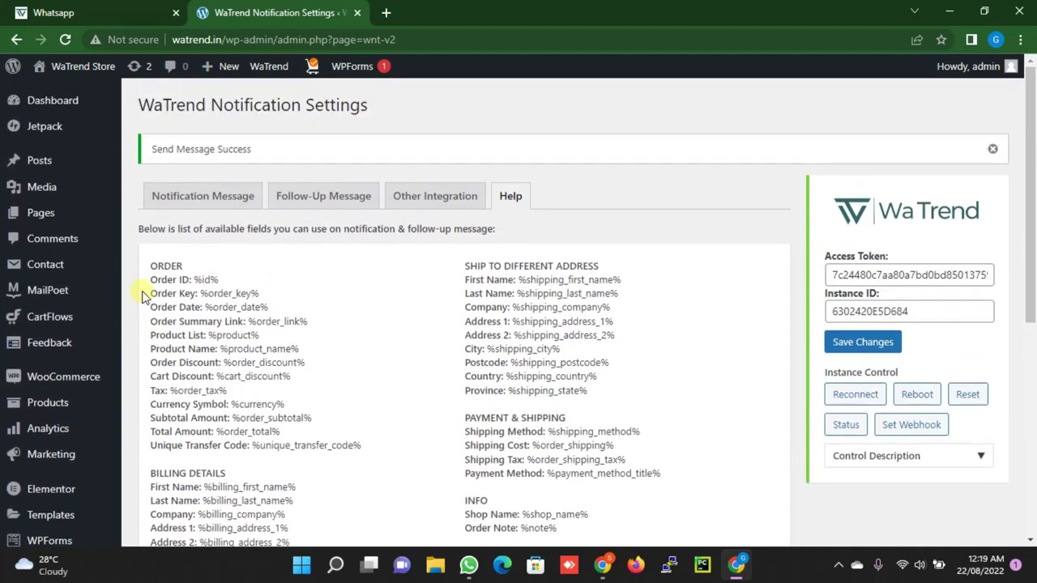